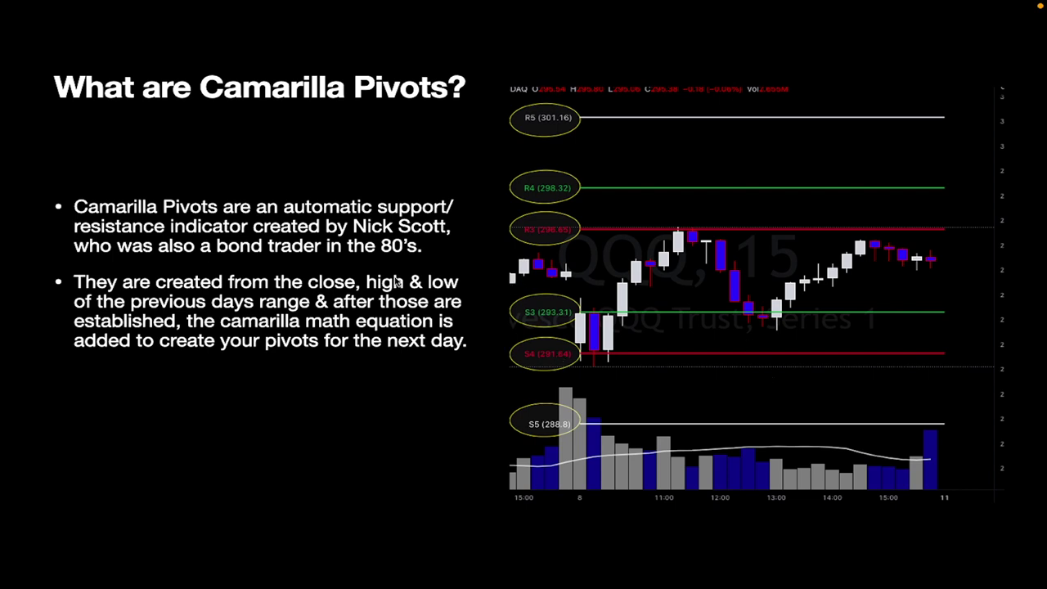
pyautogui.click(313, 381)
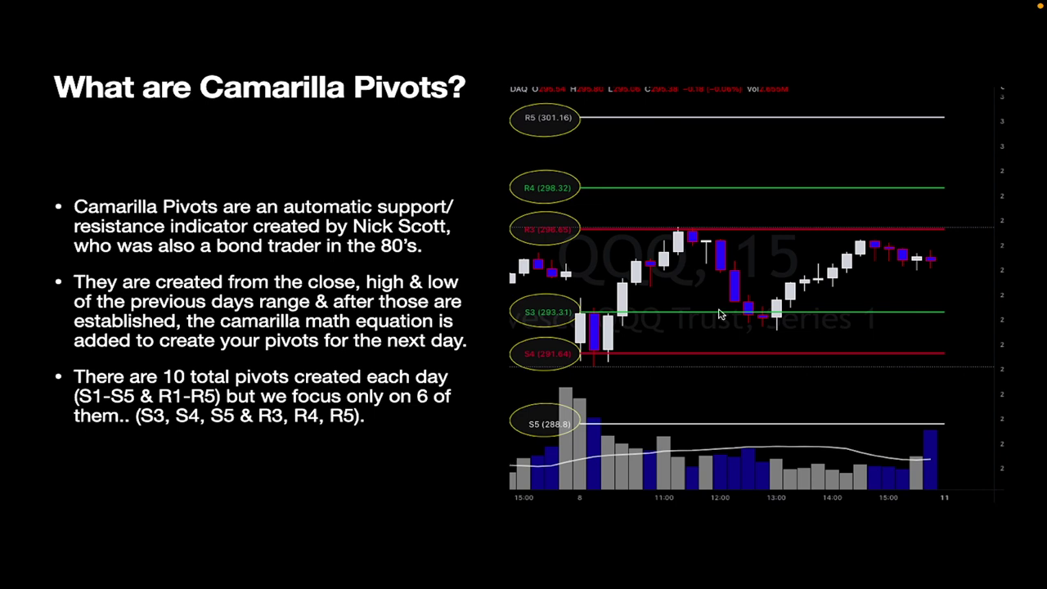
pyautogui.press('Right')
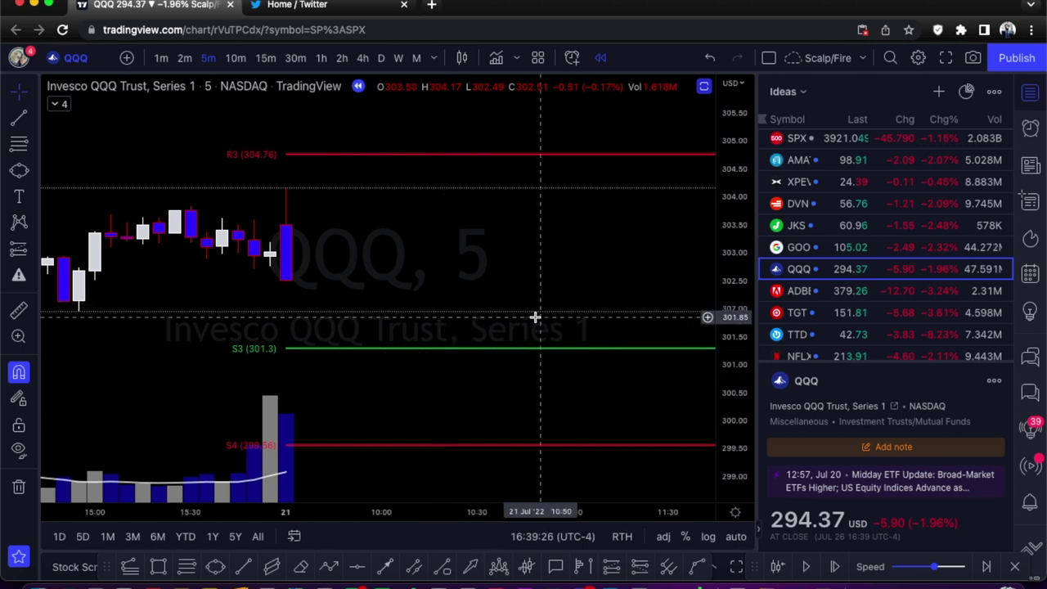
# Step: Replay the QQQ 5-minute chart for 21 July in stages and pause it at the 10:40 candle
pyautogui.click(806, 566)
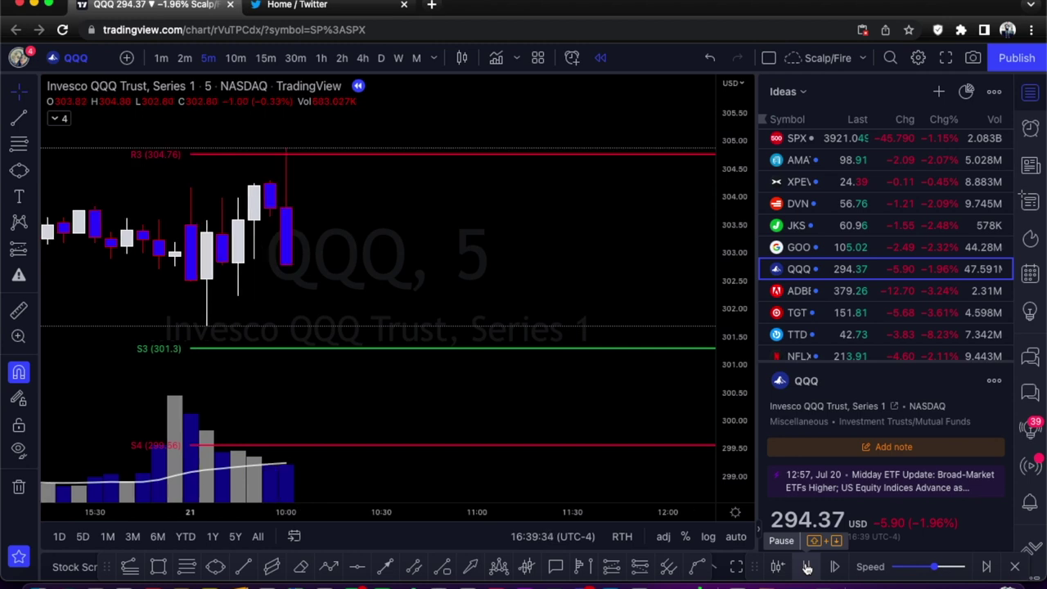
pyautogui.click(807, 567)
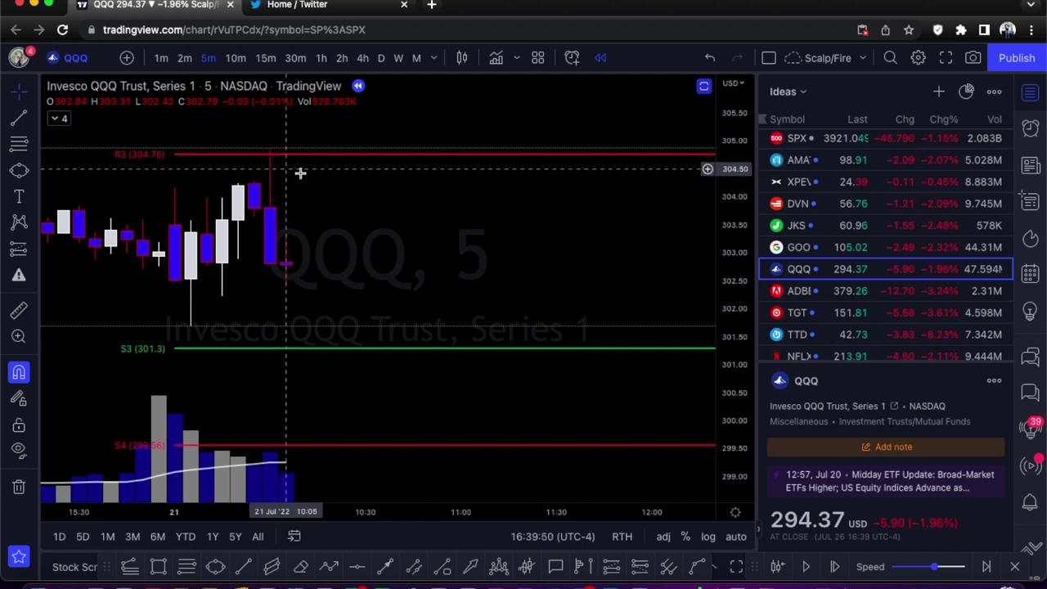
pyautogui.click(807, 567)
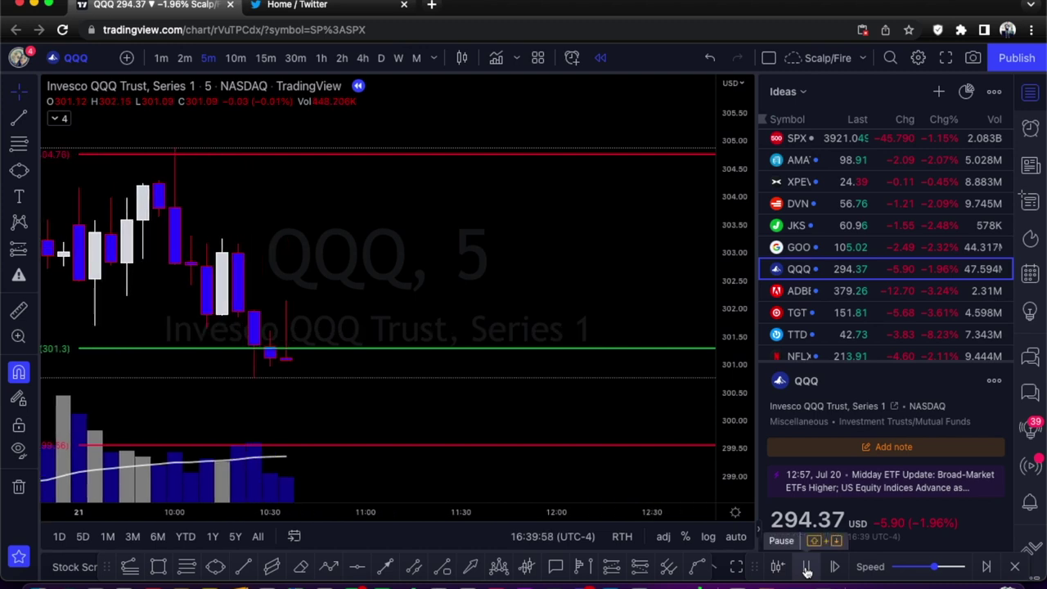
pyautogui.click(806, 567)
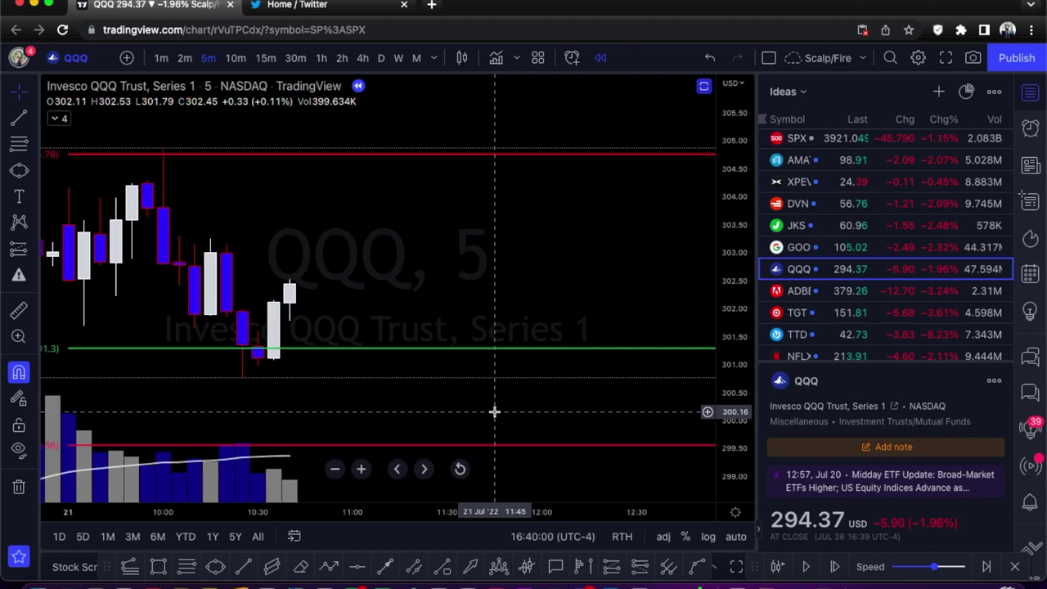
pyautogui.hscroll(-3, 453, 386)
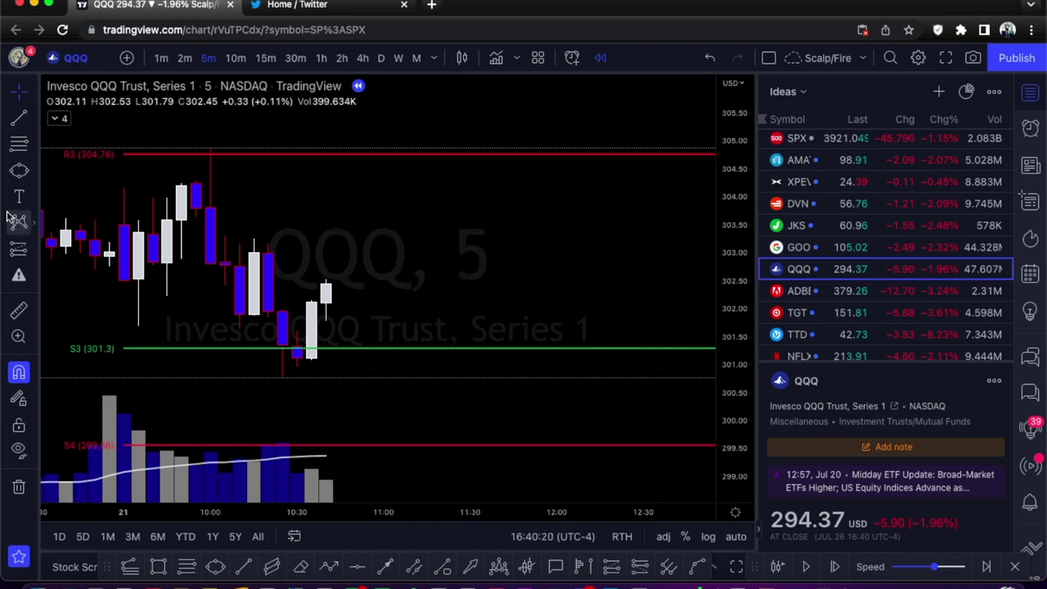
# Step: Place a long position at 302.12 on the 10:35 candle, with the stop at S4 (299.56) and the target at R3 (304.76), and extend it forward
pyautogui.click(19, 249)
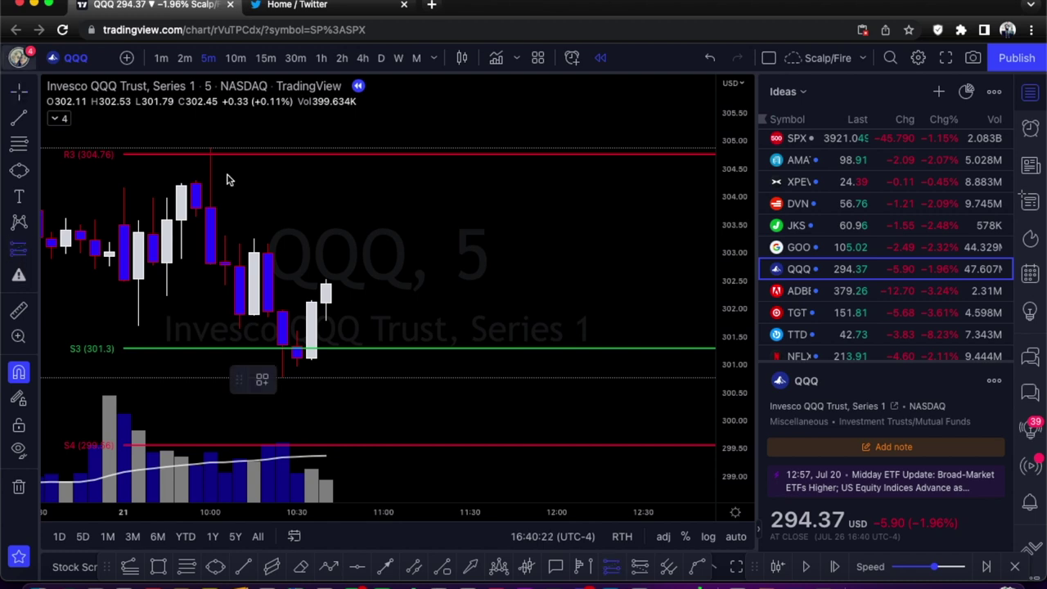
pyautogui.click(312, 352)
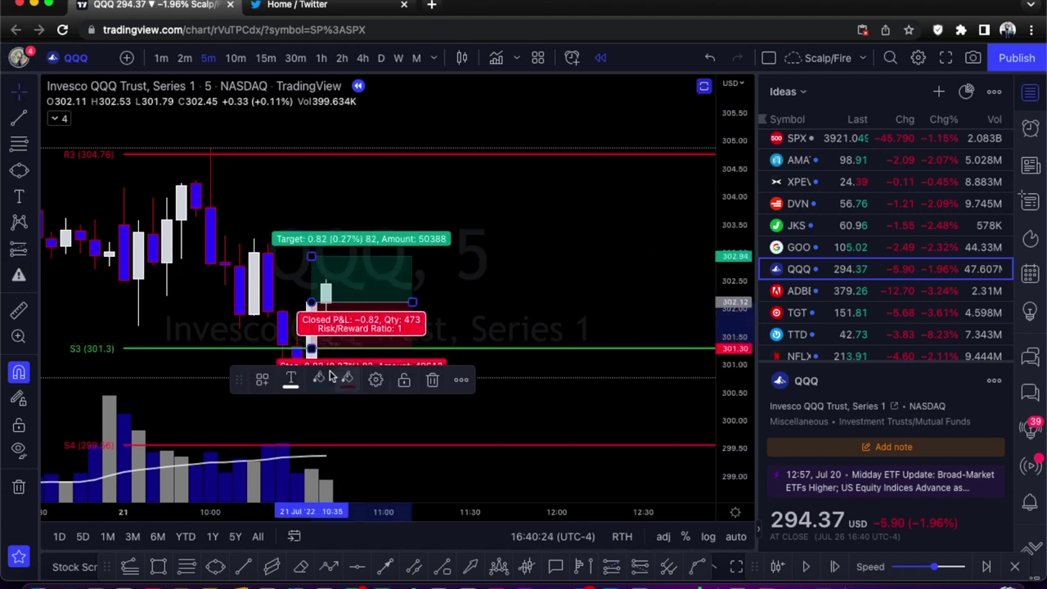
pyautogui.moveTo(412, 364)
pyautogui.mouseDown()
pyautogui.moveTo(420, 416)
pyautogui.moveTo(452, 447)
pyautogui.mouseUp()
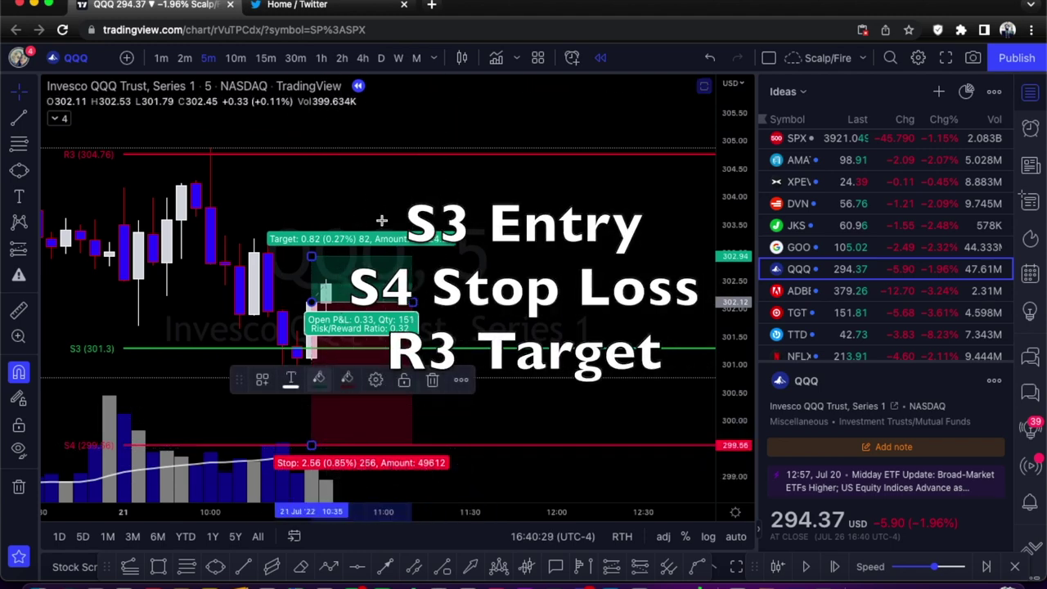
pyautogui.moveTo(377, 255)
pyautogui.mouseDown()
pyautogui.moveTo(433, 211)
pyautogui.moveTo(496, 185)
pyautogui.moveTo(513, 154)
pyautogui.mouseUp()
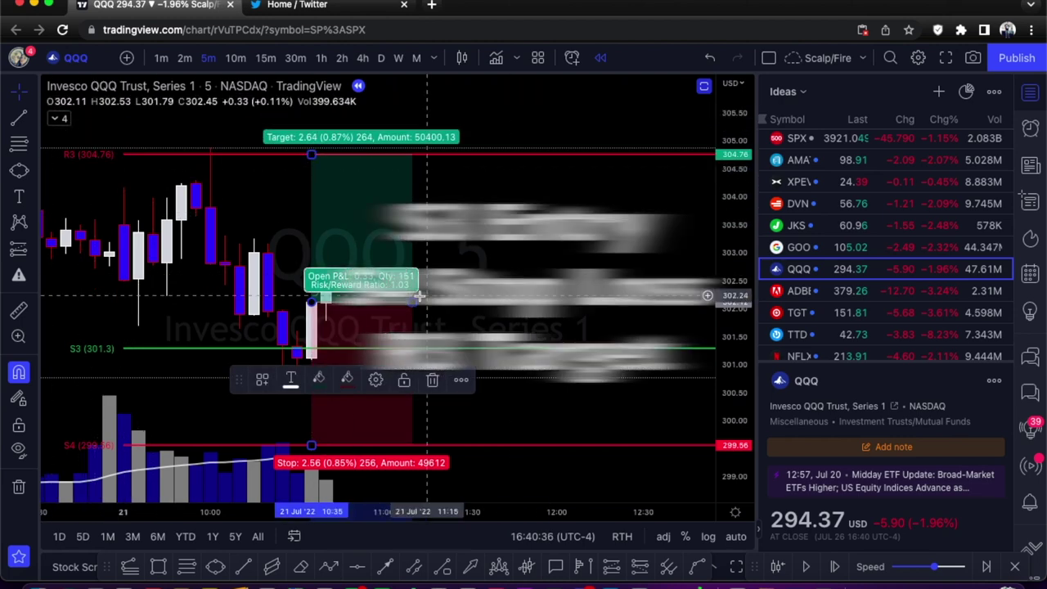
pyautogui.moveTo(419, 295); pyautogui.dragTo(684, 307)
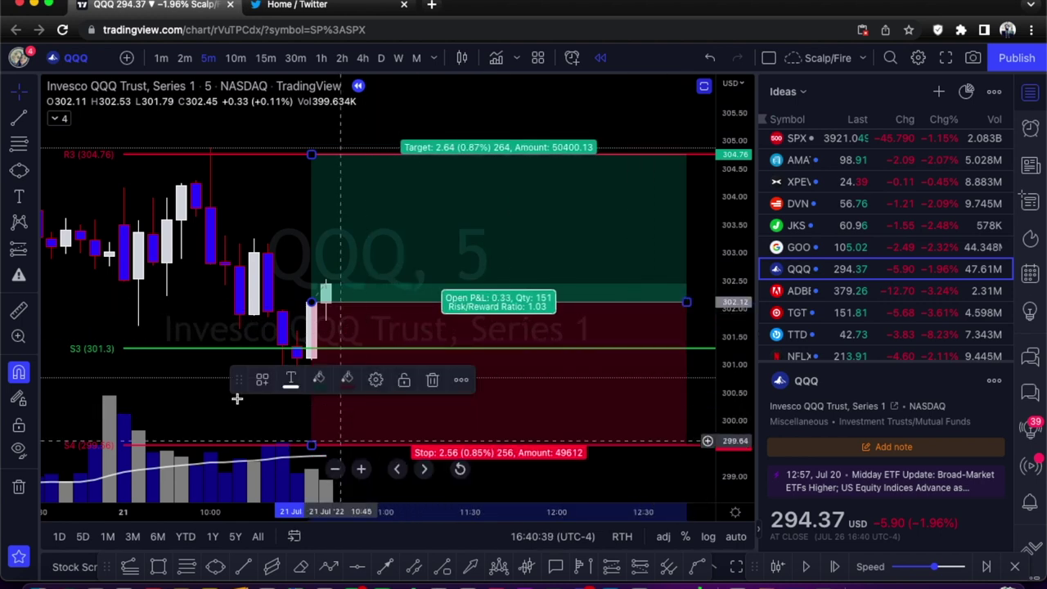
pyautogui.moveTo(238, 379)
pyautogui.mouseDown()
pyautogui.moveTo(322, 440)
pyautogui.moveTo(393, 533)
pyautogui.mouseUp()
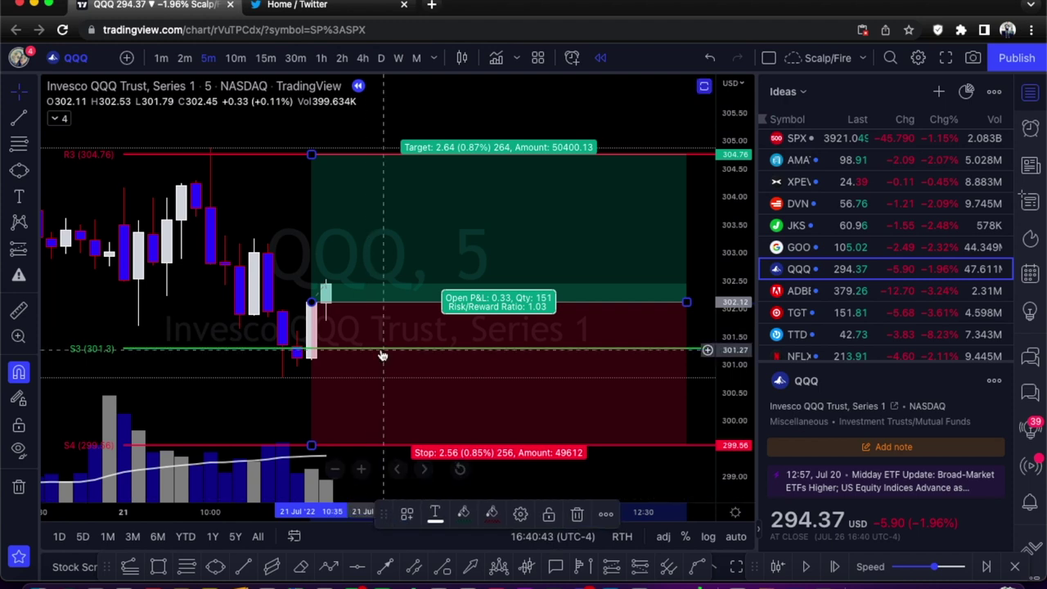
# Step: Replay until price reaches the R3 target, pause, and shorten the long position to end at the 11:30 candle
pyautogui.click(805, 566)
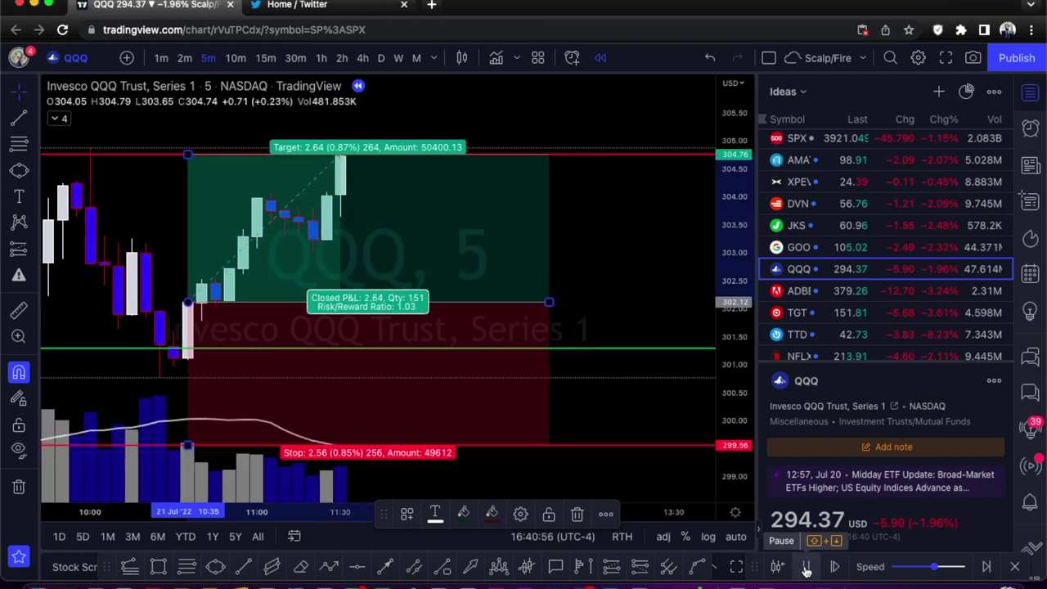
pyautogui.click(806, 569)
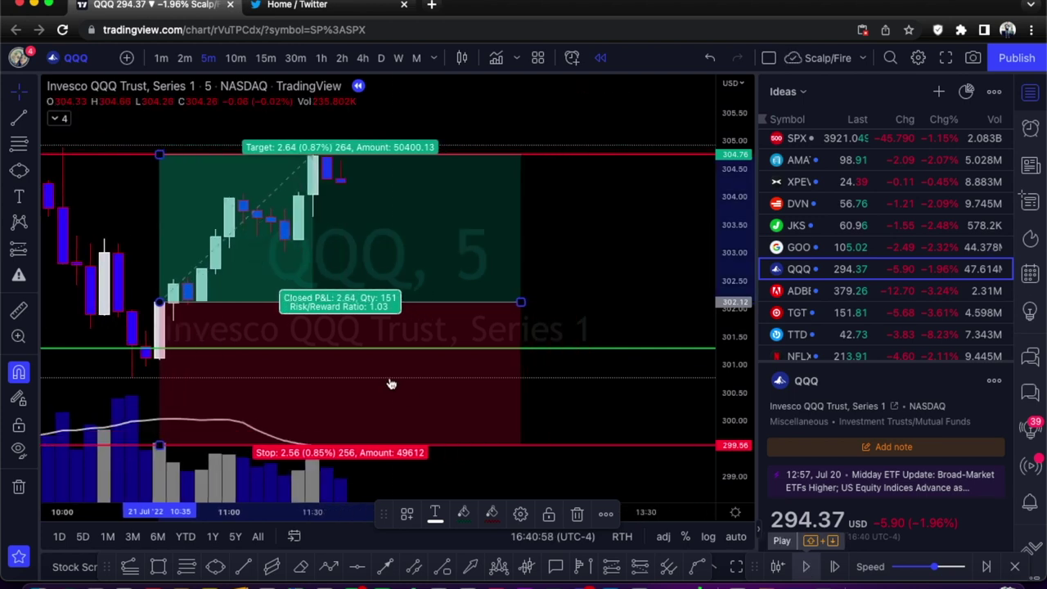
pyautogui.moveTo(523, 302); pyautogui.dragTo(318, 281)
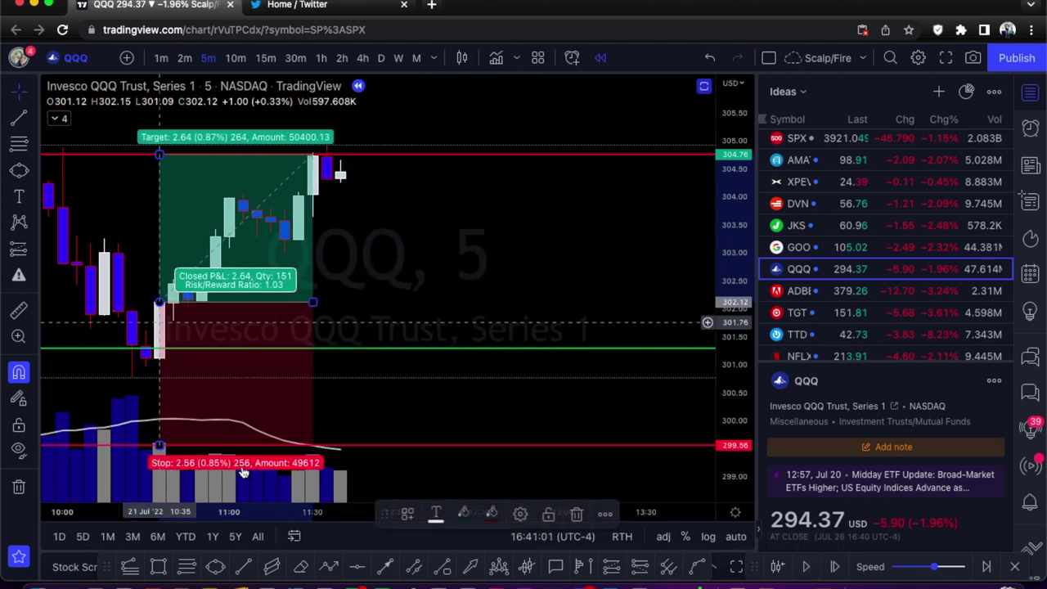
pyautogui.hscroll(-5, 606, 304)
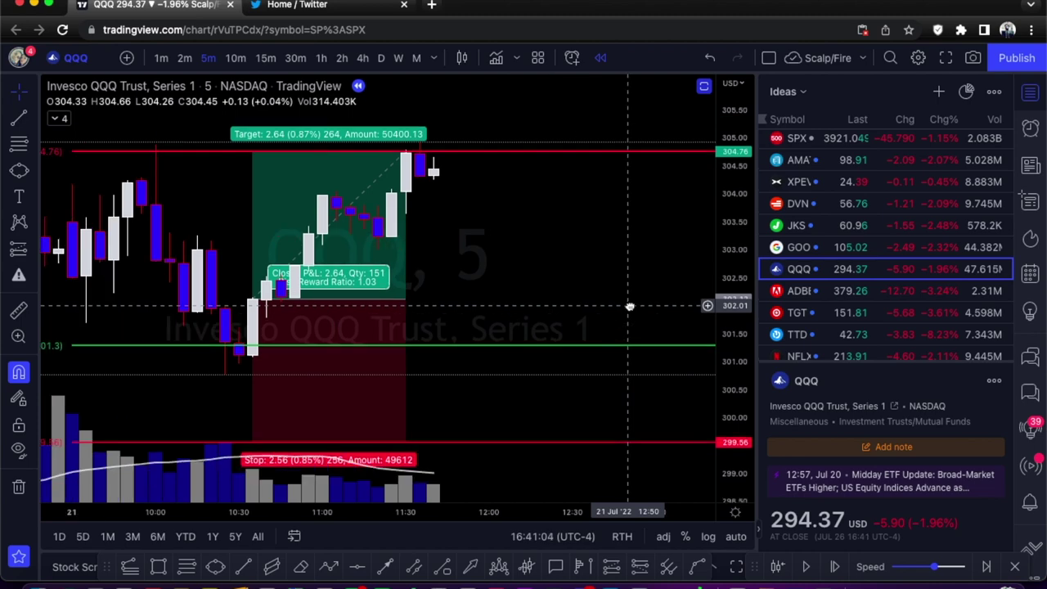
pyautogui.hscroll(-2, 633, 292)
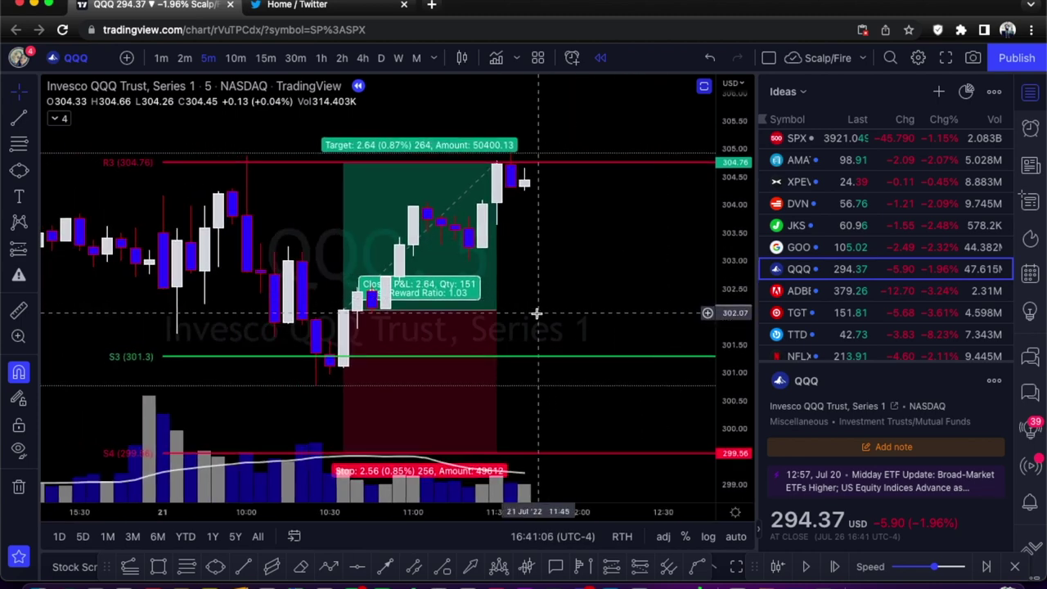
# Step: Draw a trend line from the 304.88 high to the 303.16 high, and delete it
pyautogui.click(493, 305)
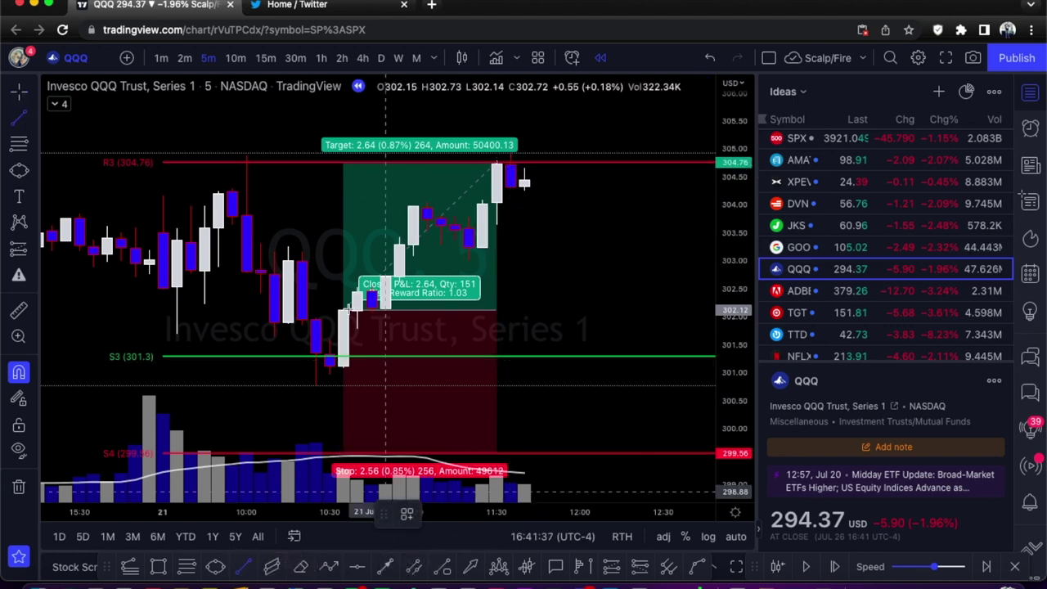
pyautogui.click(247, 155)
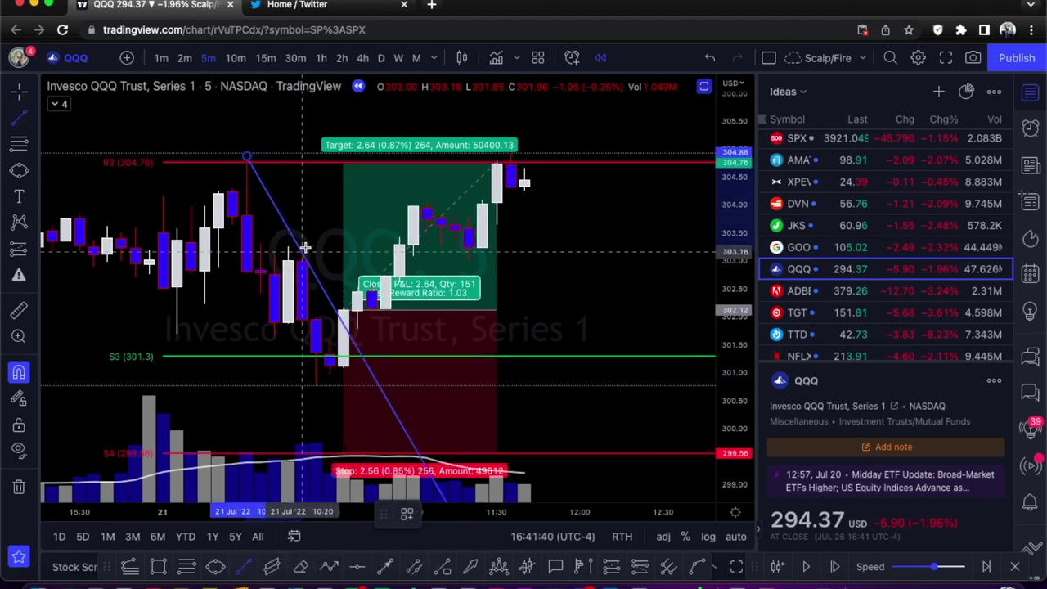
pyautogui.click(303, 251)
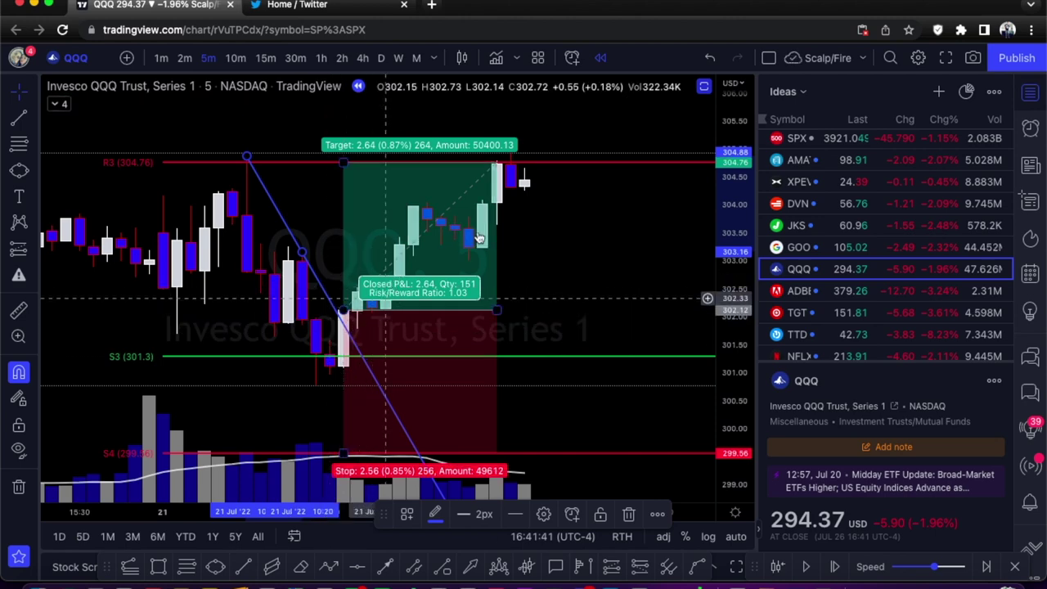
pyautogui.rightClick(294, 224)
pyautogui.press('Delete')
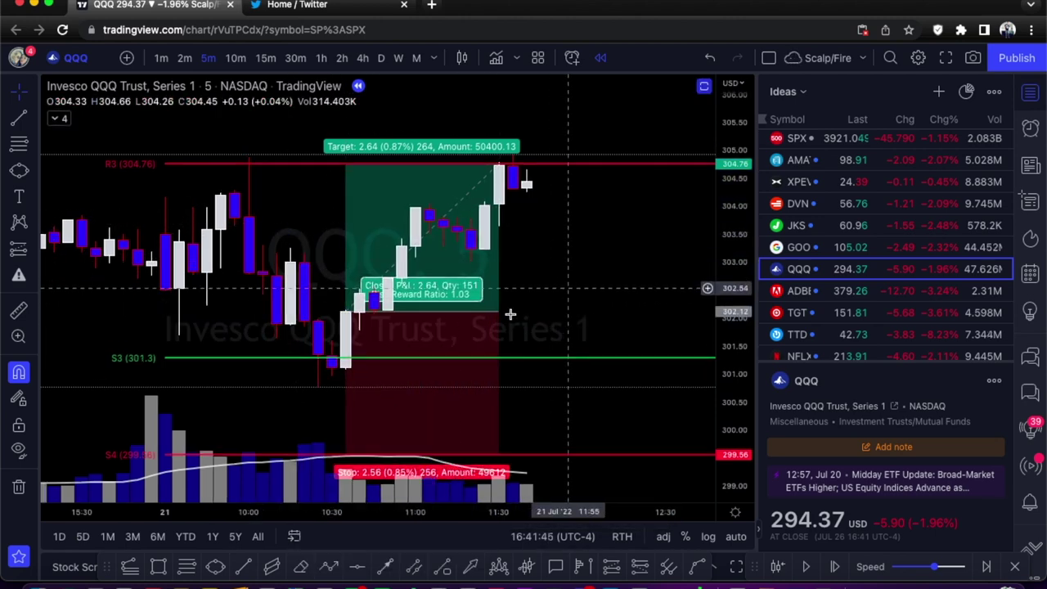
# Step: Delete the long position from the 21 July chart
pyautogui.click(449, 287)
pyautogui.press('Delete')
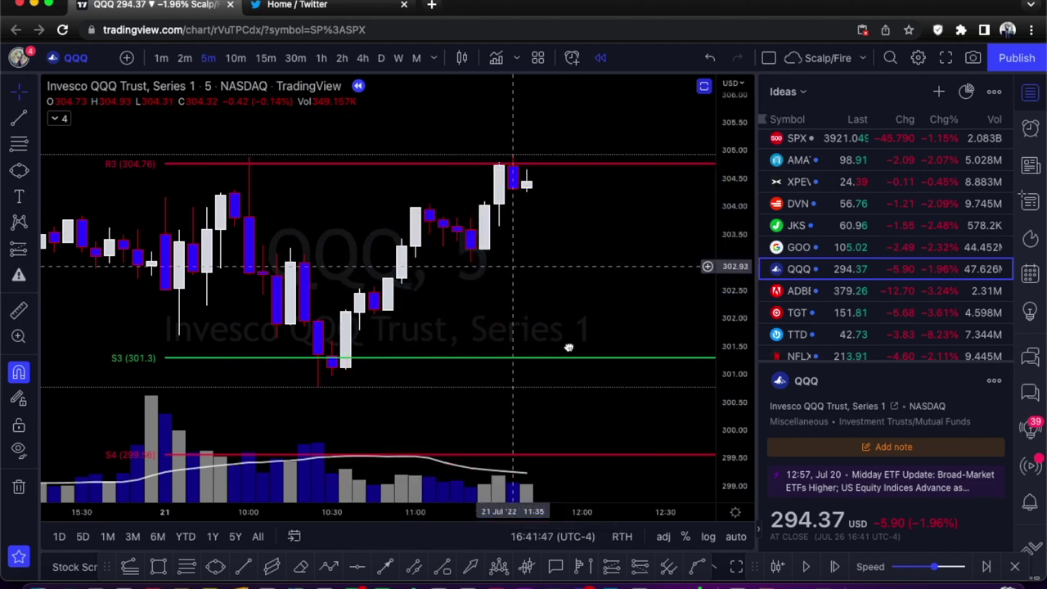
pyautogui.hscroll(-5, 567, 346)
pyautogui.scroll(5, 440, 197)
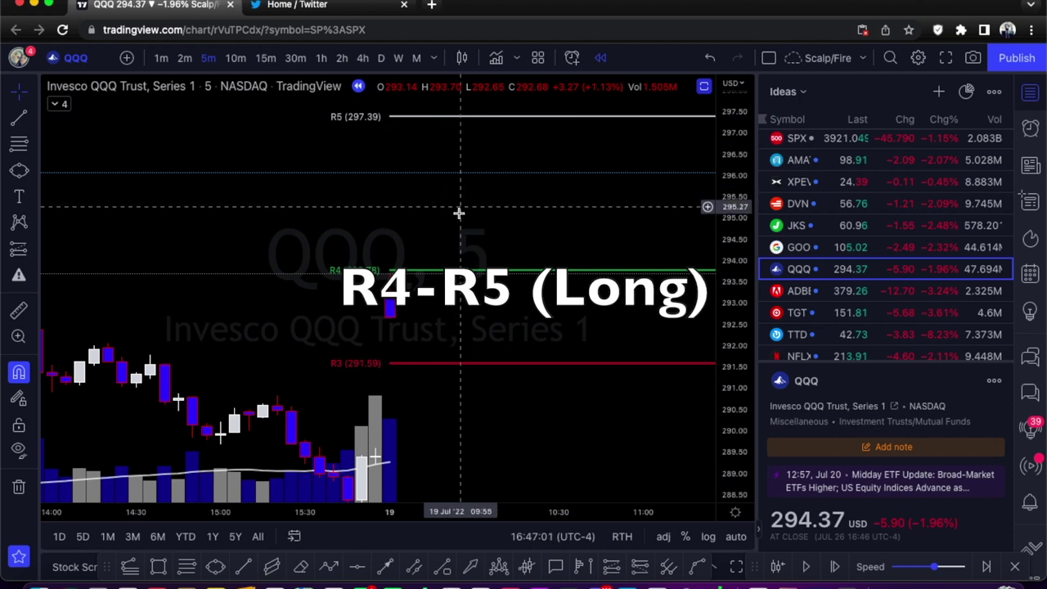
# Step: Replay the 19 July session in stages and pause it at the 10:45 candle above R4
pyautogui.click(812, 566)
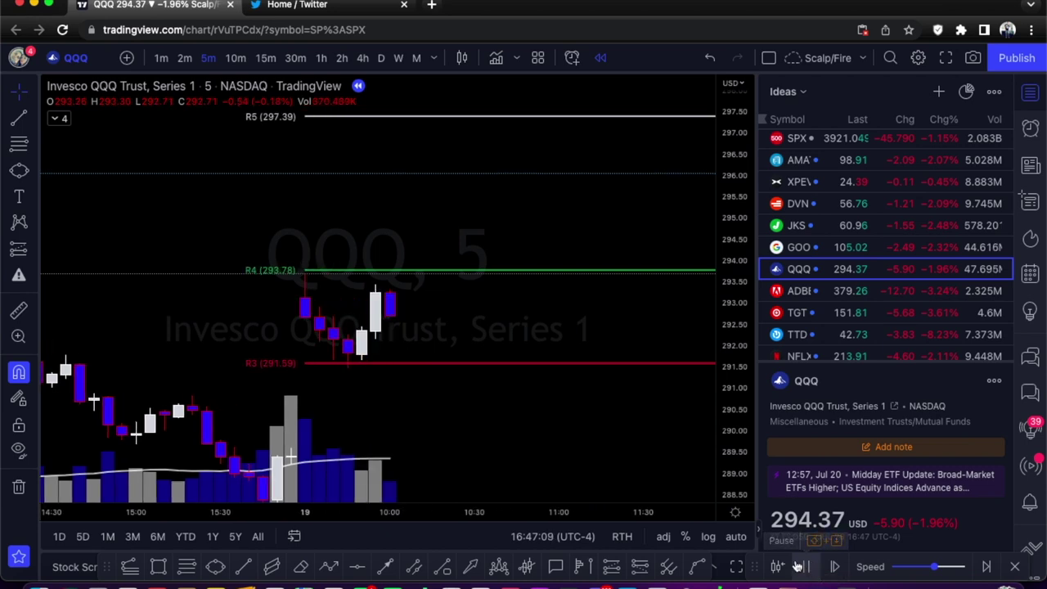
pyautogui.click(797, 566)
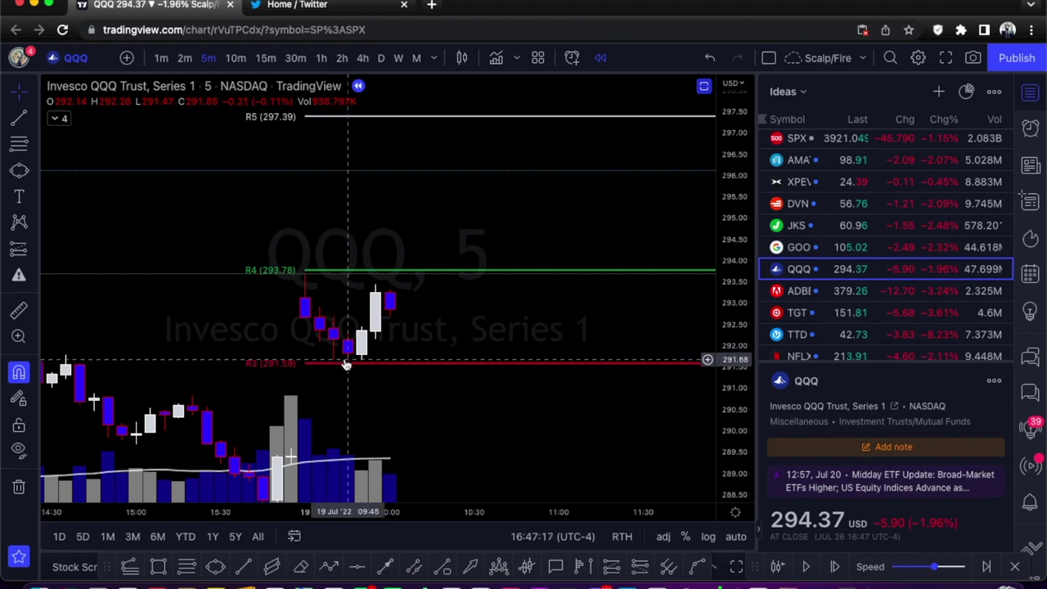
pyautogui.hscroll(-1, 349, 379)
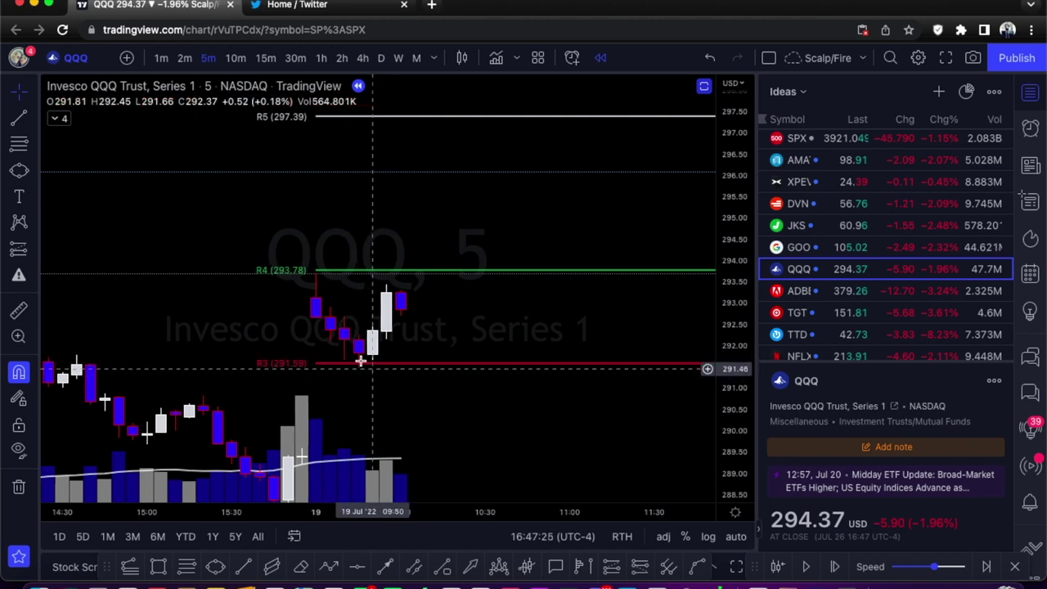
pyautogui.moveTo(355, 385); pyautogui.dragTo(393, 394)
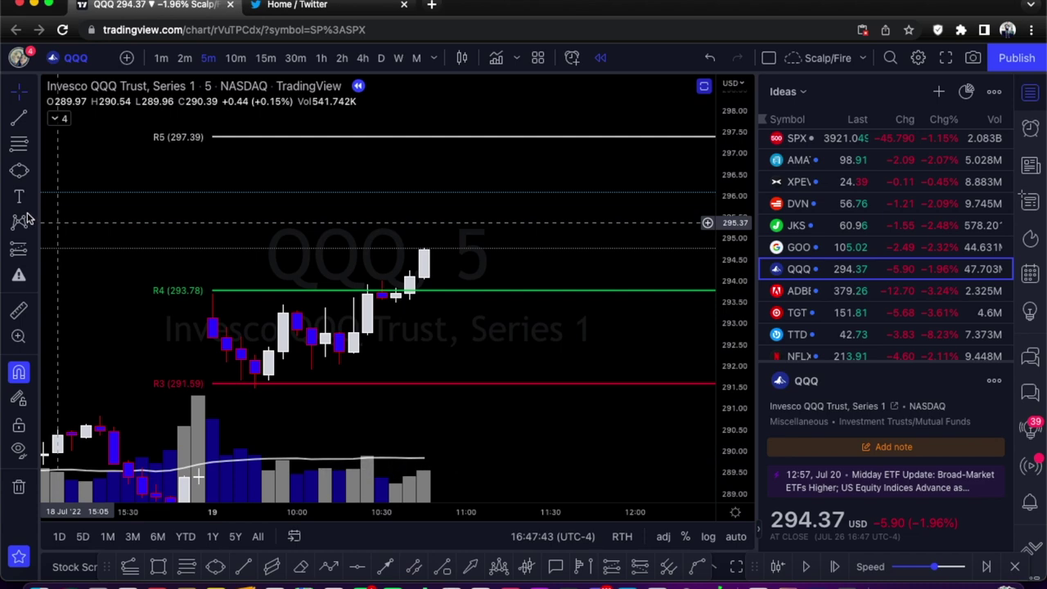
# Step: Place a long position at 294.11 on the 10:40 candle, with its stop near R3 at 291.63 and target at R5 (297.39), and extend it forward
pyautogui.click(409, 278)
pyautogui.moveTo(412, 331); pyautogui.dragTo(491, 383)
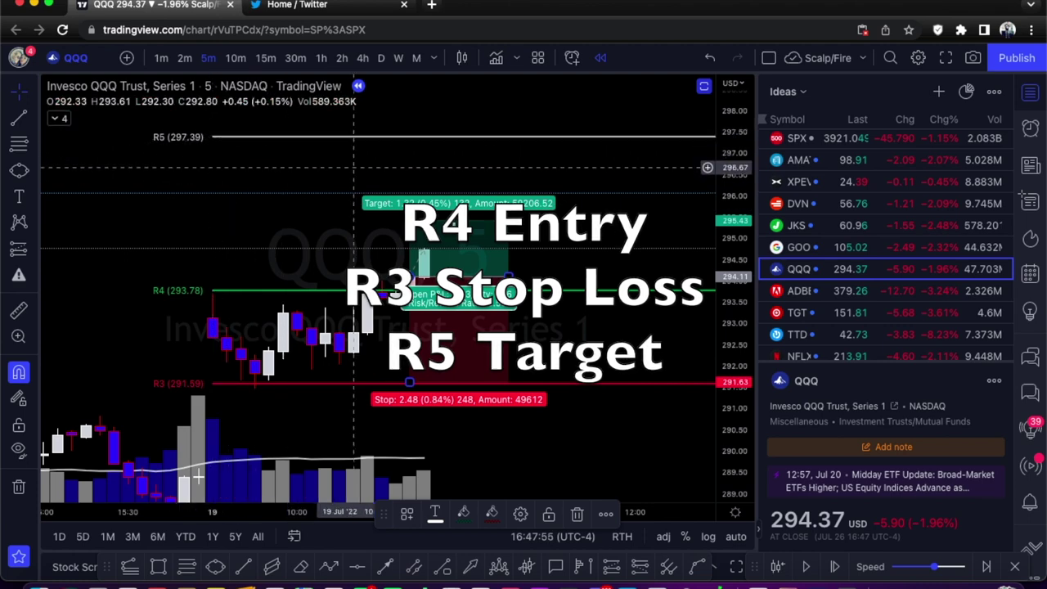
pyautogui.moveTo(428, 212); pyautogui.dragTo(580, 134)
pyautogui.moveTo(507, 276); pyautogui.dragTo(689, 280)
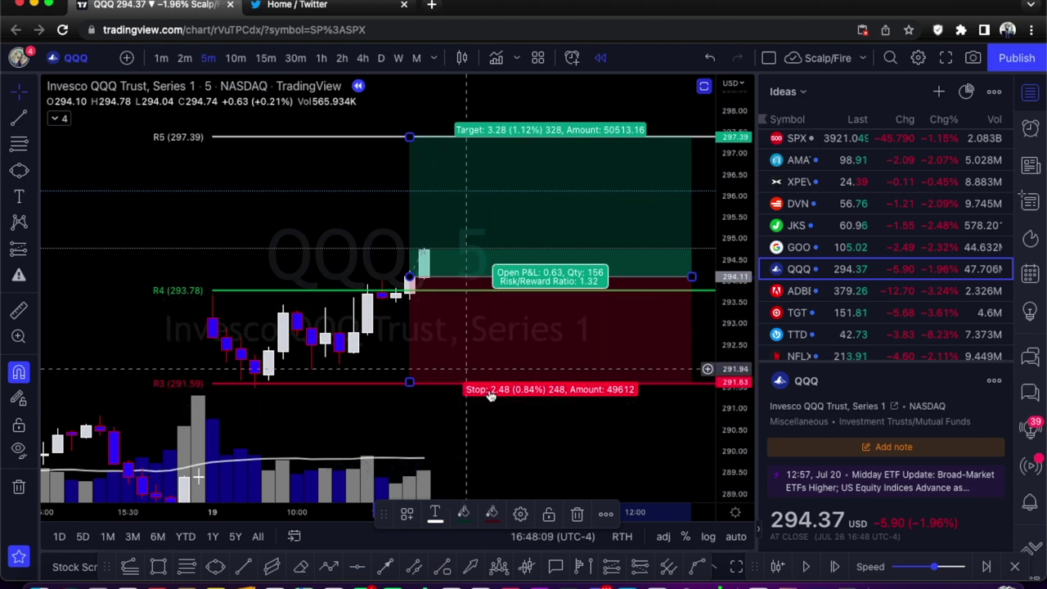
# Step: Replay until price passes the R5 target, pause, and extend the long position to the 13:45 candle
pyautogui.click(805, 570)
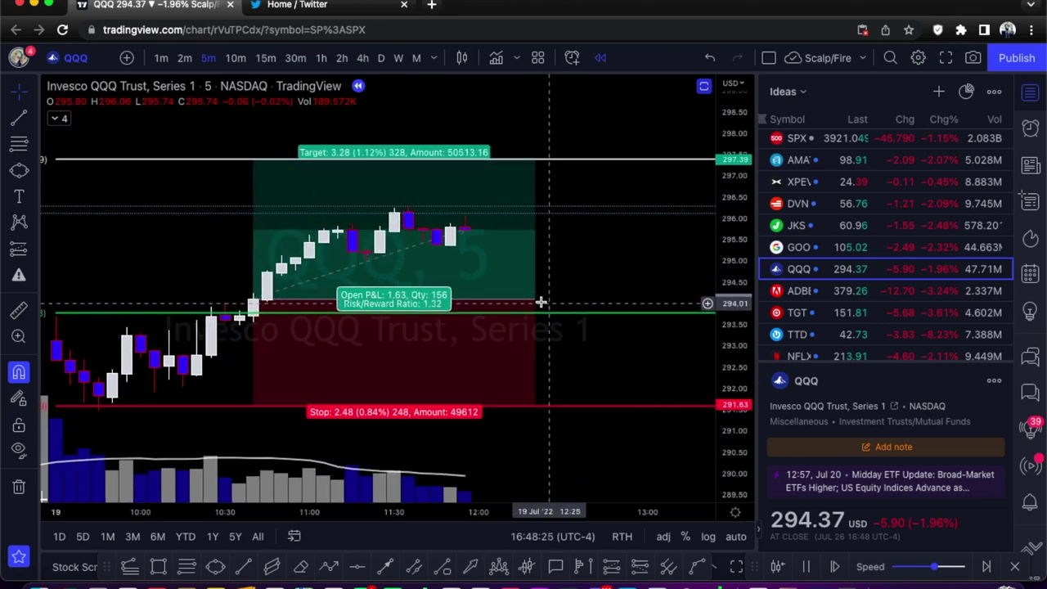
pyautogui.moveTo(540, 299); pyautogui.dragTo(666, 297)
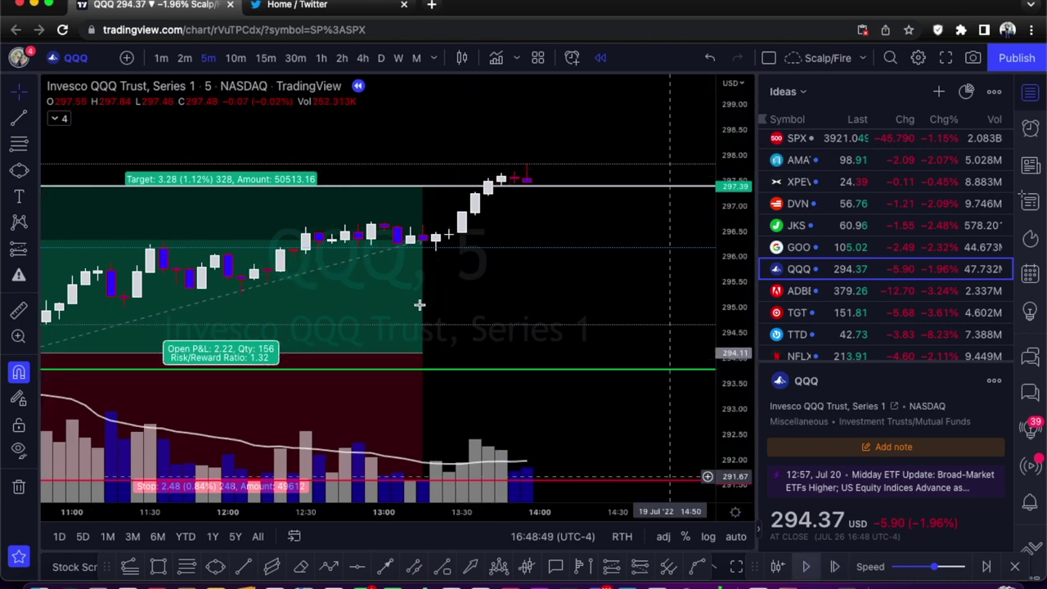
pyautogui.moveTo(422, 353); pyautogui.dragTo(506, 349)
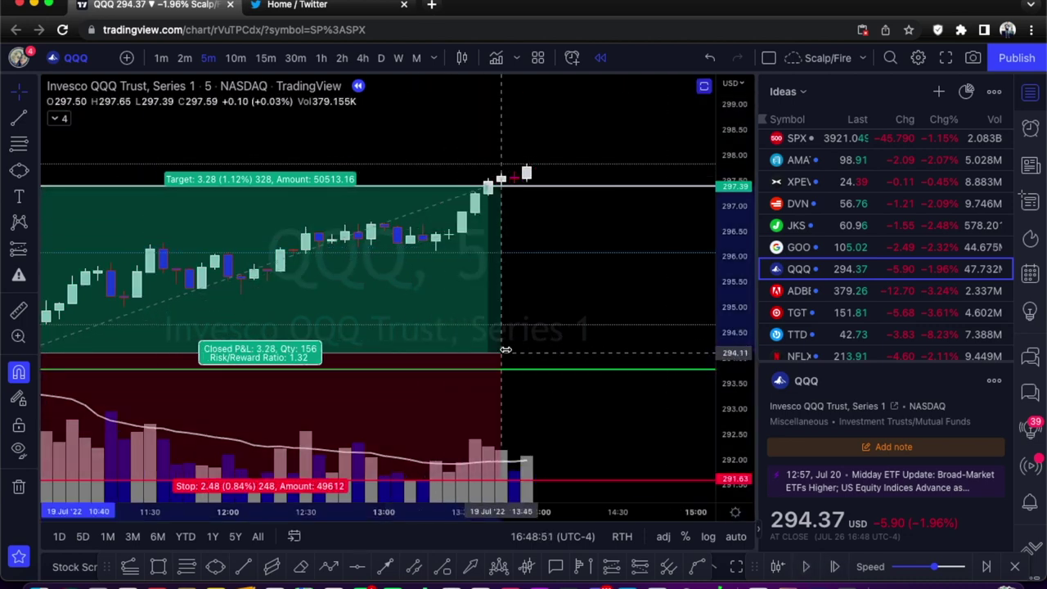
pyautogui.scroll(-3, 600, 297)
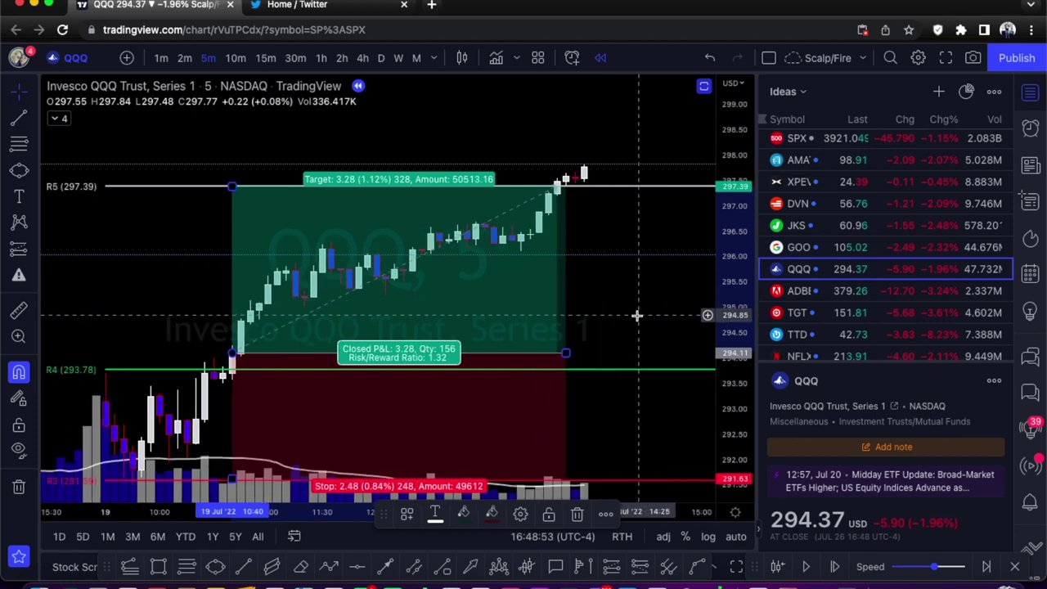
pyautogui.moveTo(636, 315); pyautogui.dragTo(684, 303)
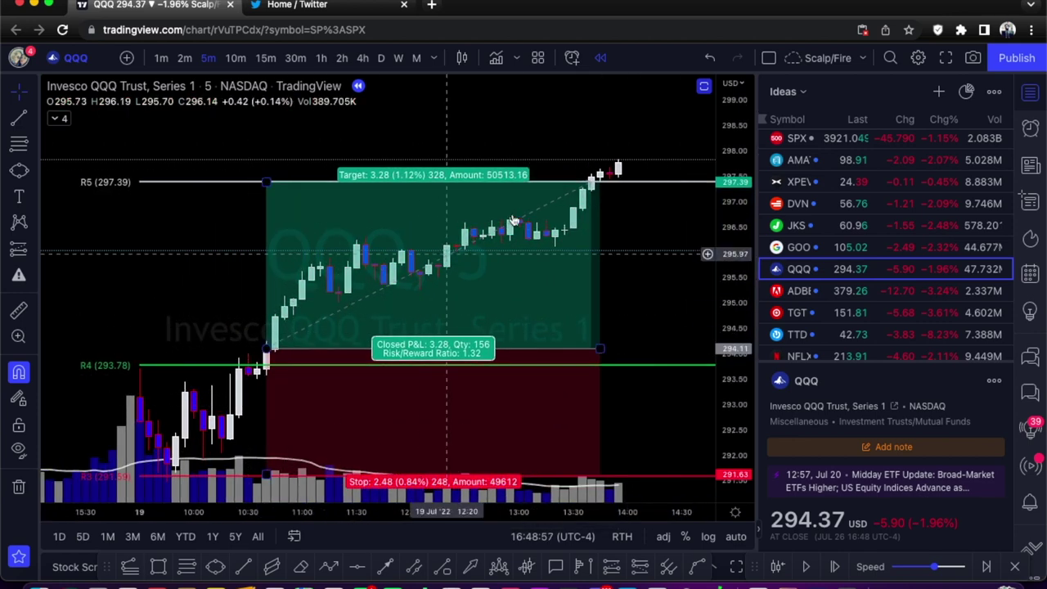
# Step: Check the Camarilla example dates in the Notes app and return to the QQQ chart
pyautogui.moveTo(723, 302); pyautogui.dragTo(633, 368)
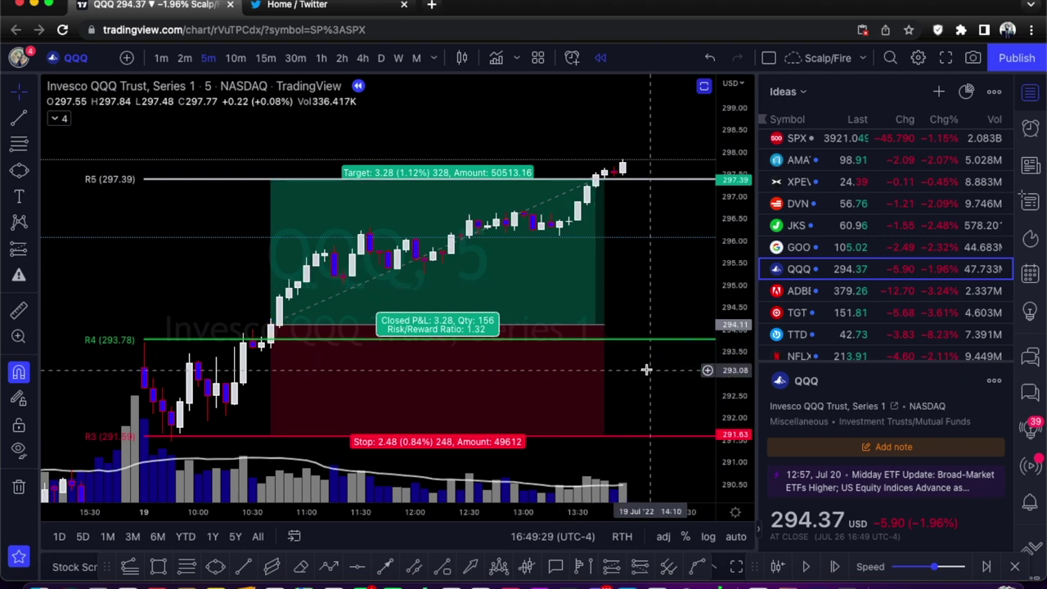
pyautogui.moveTo(649, 369); pyautogui.dragTo(636, 367)
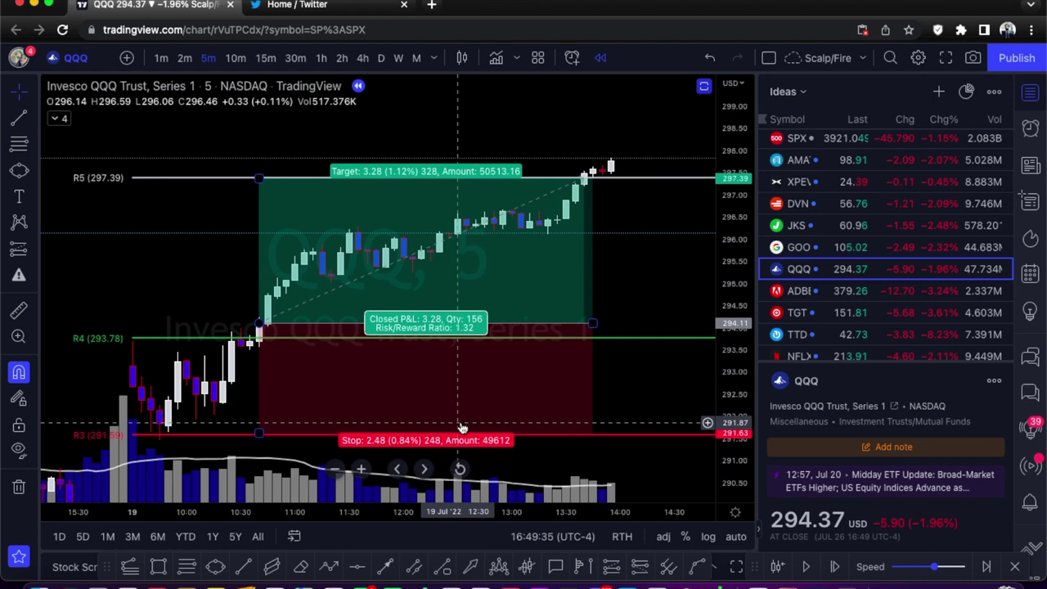
pyautogui.click(215, 583)
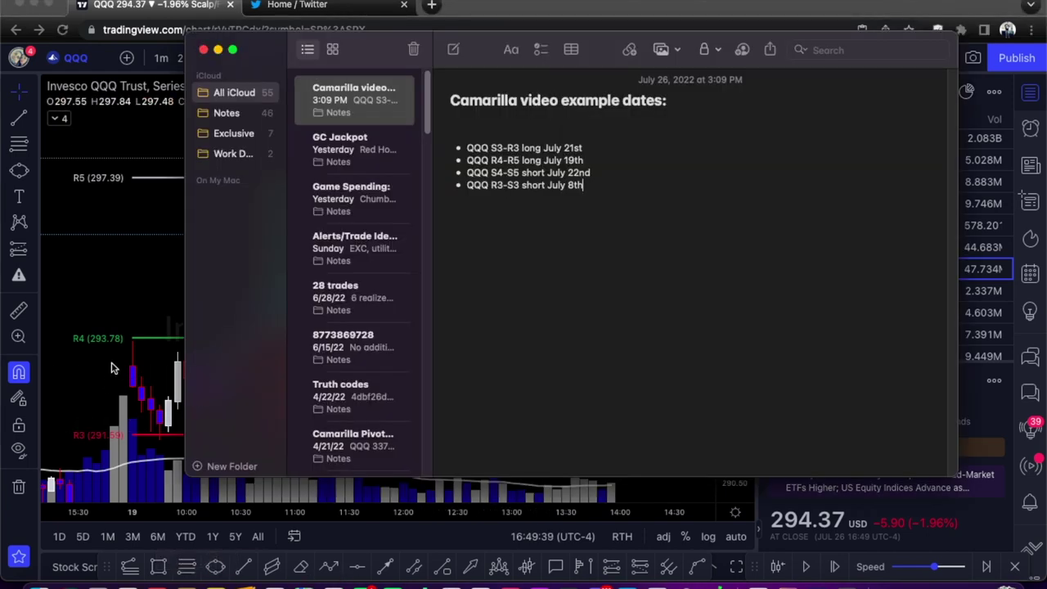
pyautogui.click(106, 384)
# Step: Examine the completed 19 July R4 to R5 long trade alongside the prior session, with the price scale auto-fitted
pyautogui.moveTo(631, 386); pyautogui.dragTo(594, 369)
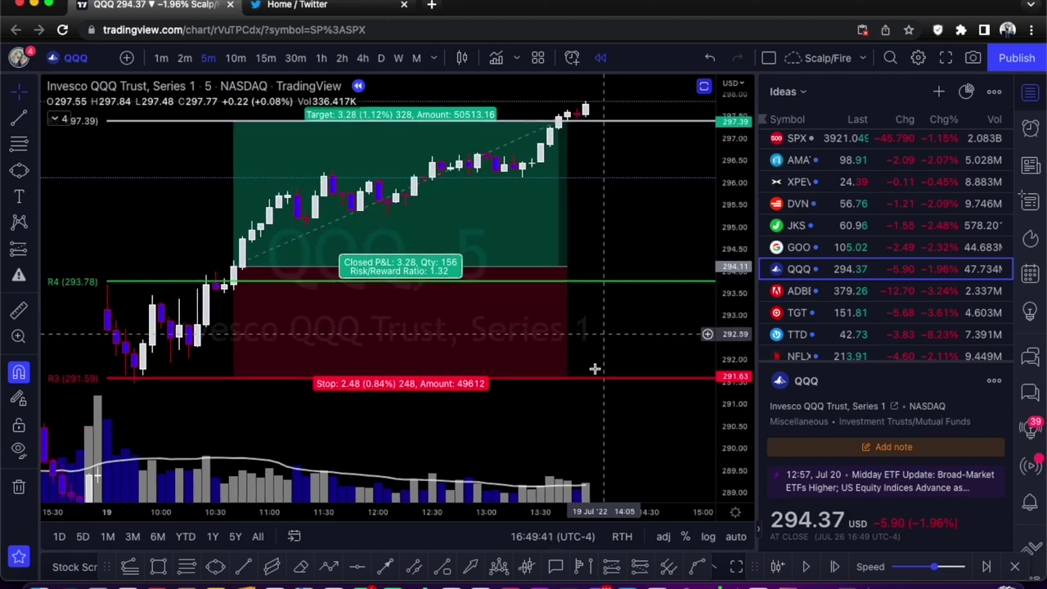
pyautogui.scroll(-2, 594, 369)
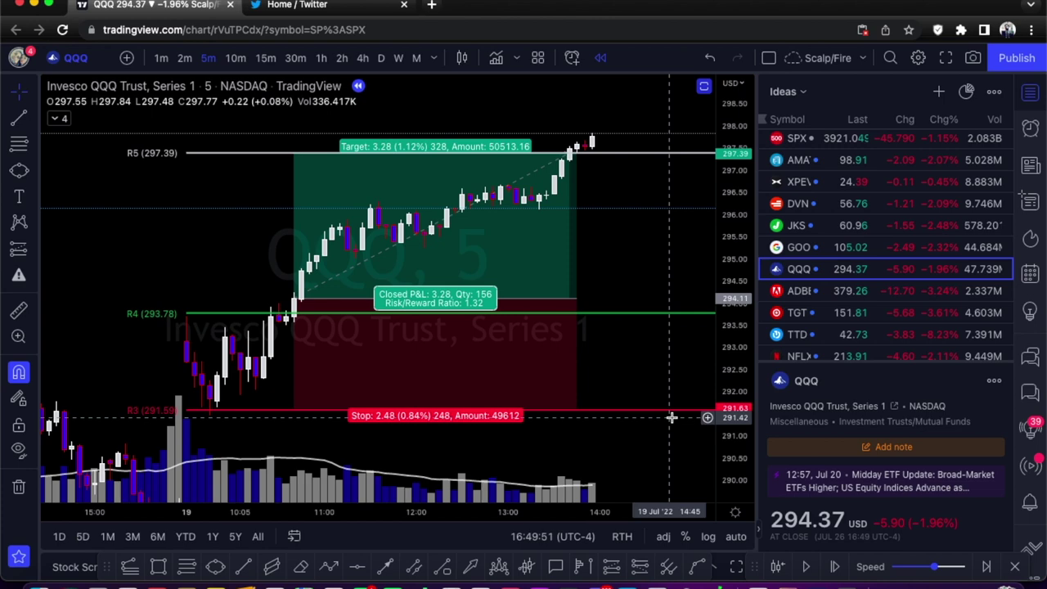
pyautogui.scroll(-1, 685, 346)
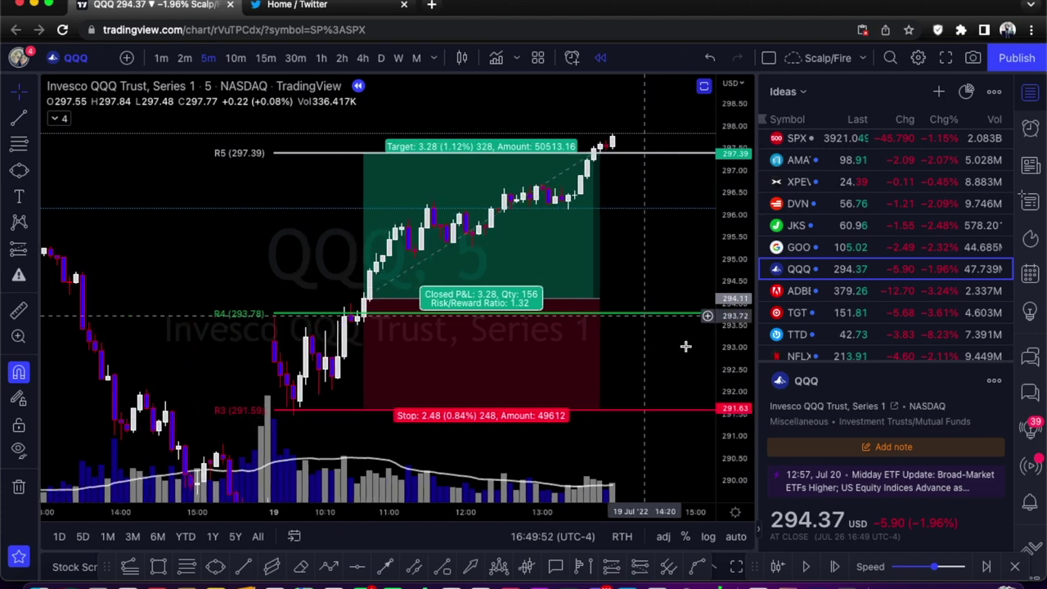
pyautogui.click(735, 538)
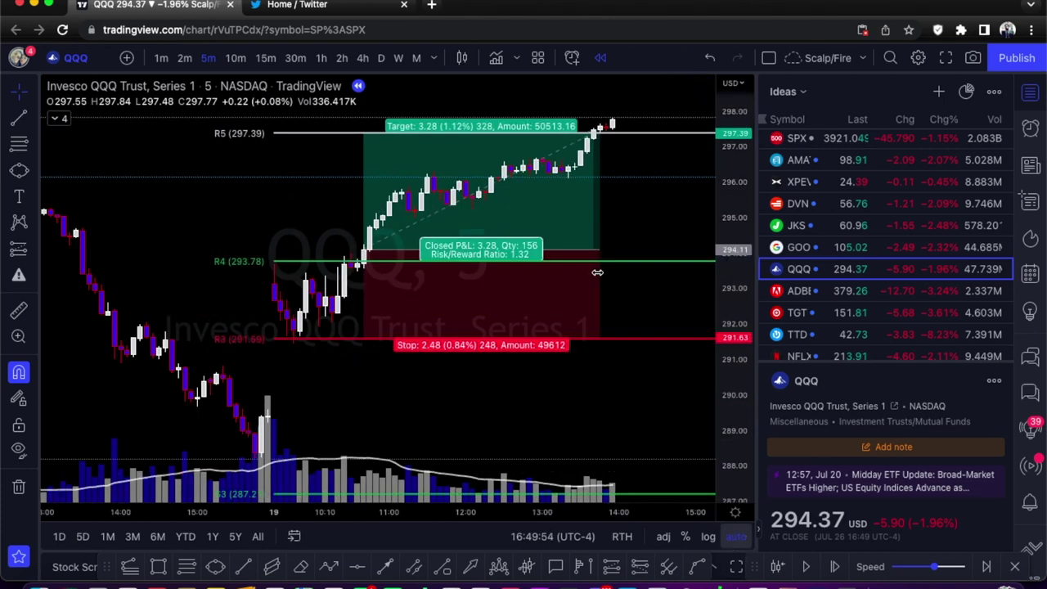
pyautogui.scroll(2, 669, 180)
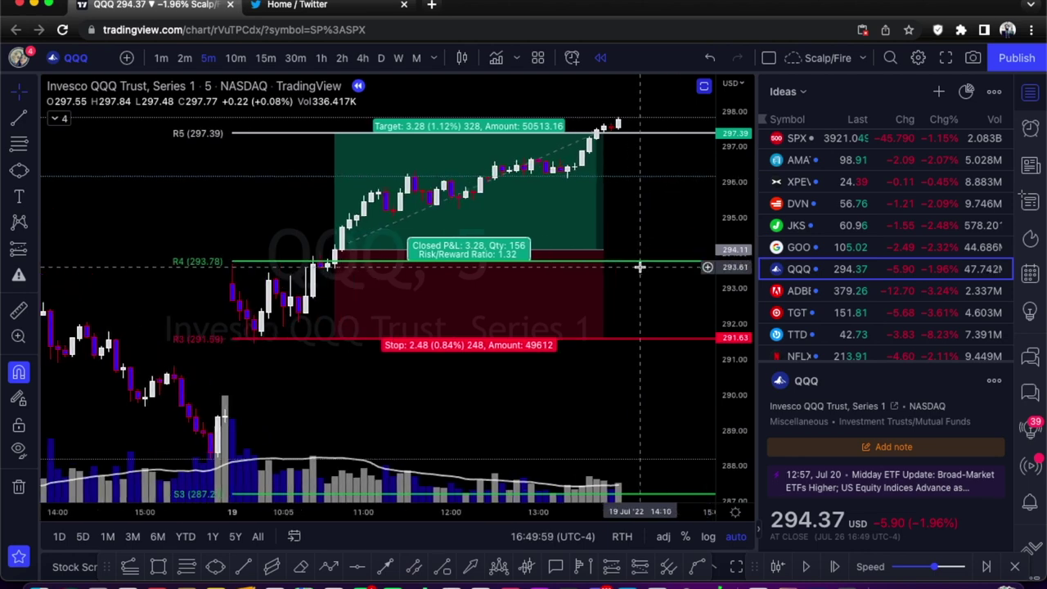
pyautogui.scroll(-1, 639, 267)
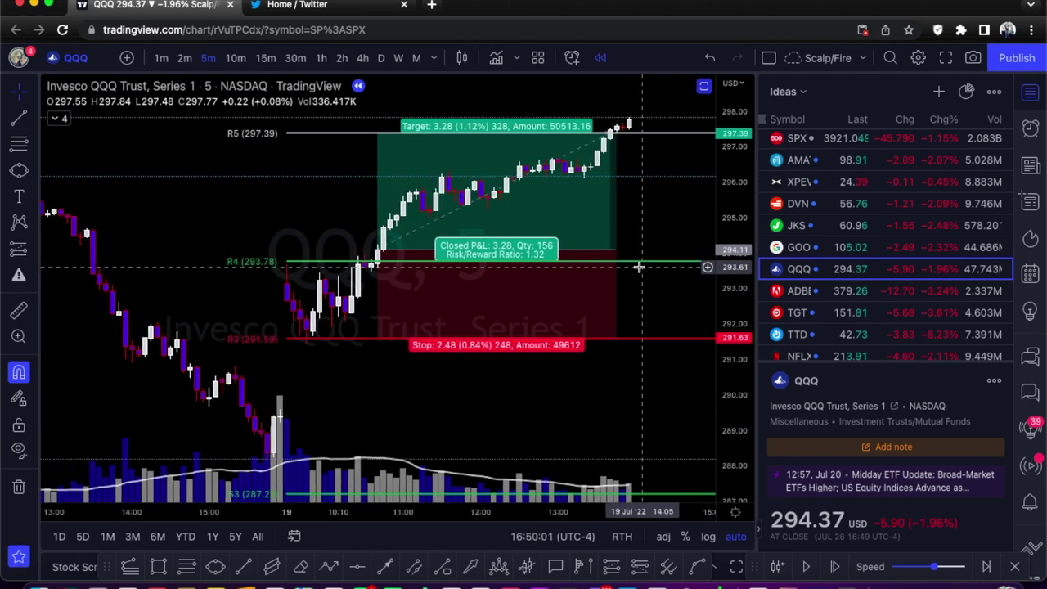
pyautogui.scroll(-1, 630, 219)
pyautogui.hscroll(1, 615, 219)
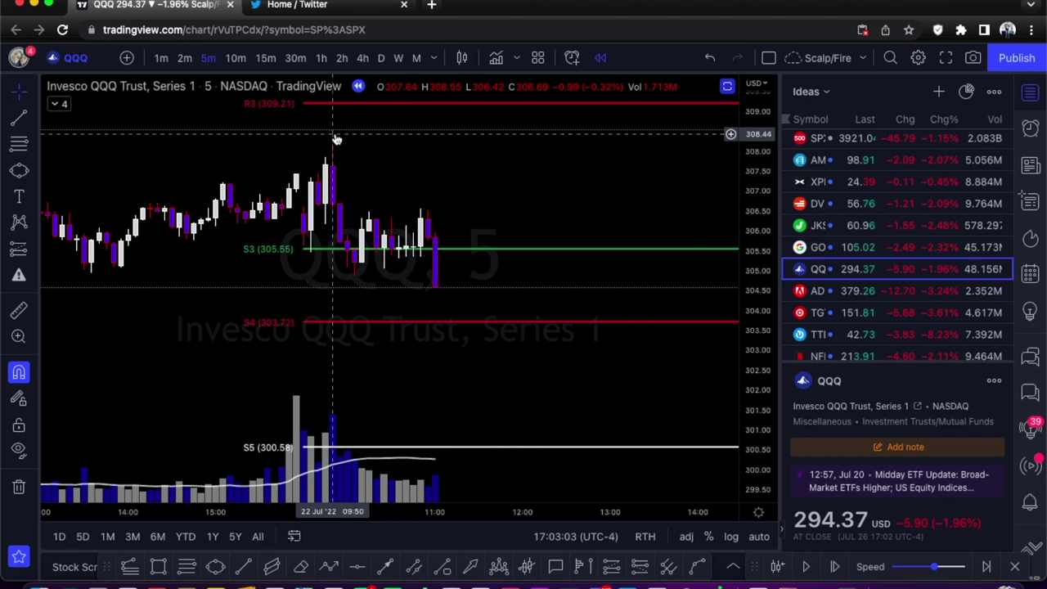
# Step: Replay the 22 July session until the 11:20 candle closes below S4, and pause it
pyautogui.moveTo(335, 148); pyautogui.dragTo(437, 148)
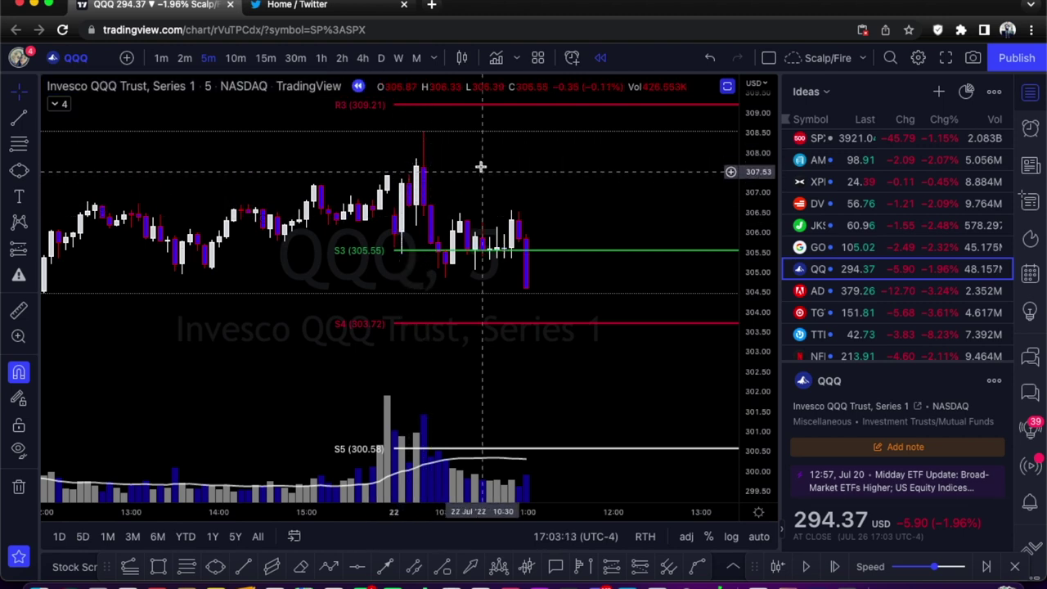
pyautogui.hscroll(3, 429, 167)
pyautogui.hscroll(1, 425, 172)
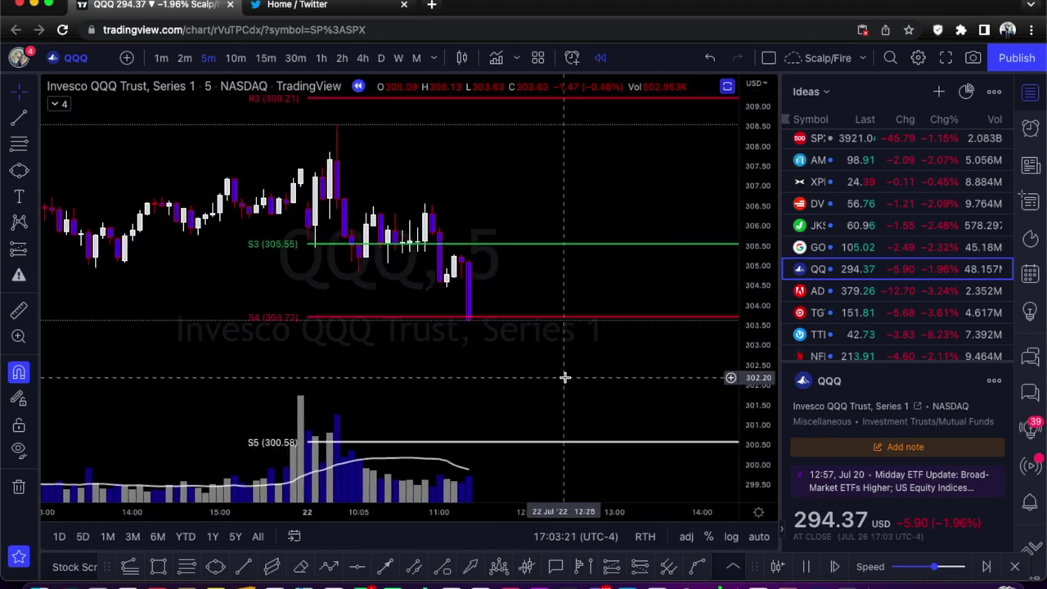
pyautogui.click(802, 569)
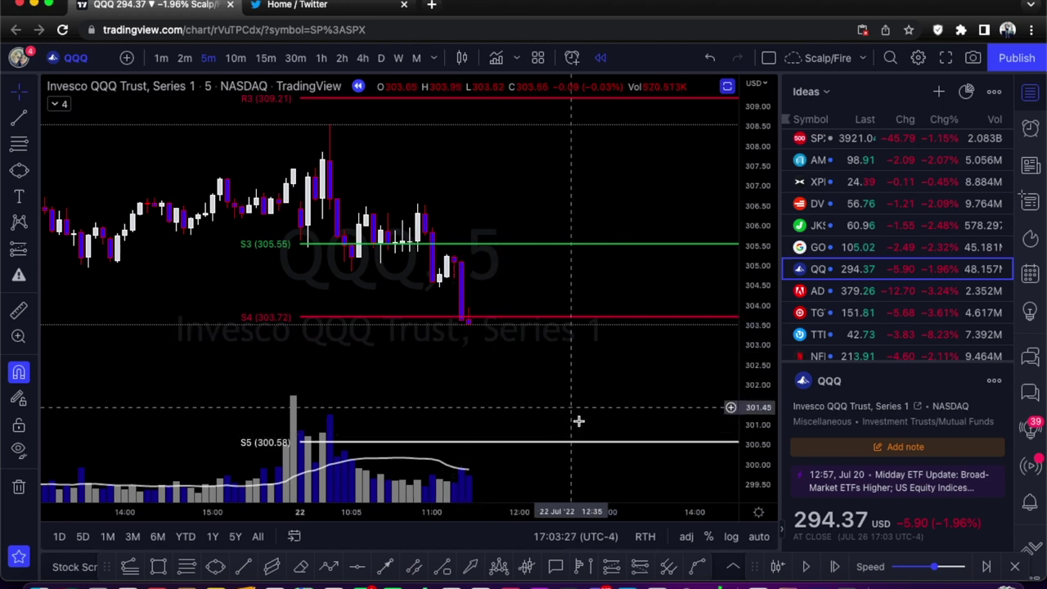
# Step: Place a short position at 303.63 on the 22 July 11:20 candle, just below S4
pyautogui.click(18, 249)
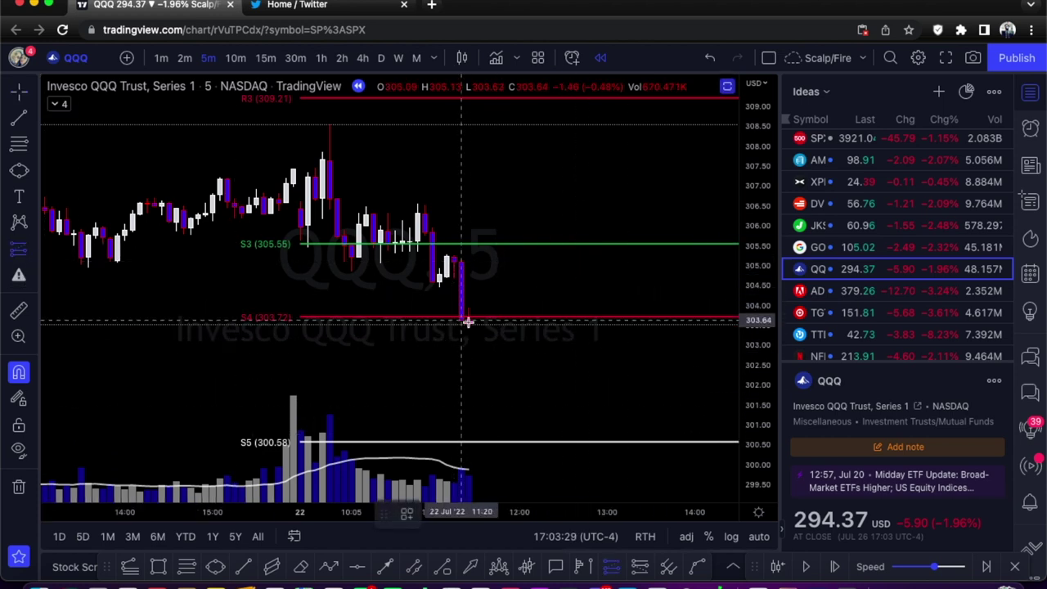
pyautogui.press('Escape')
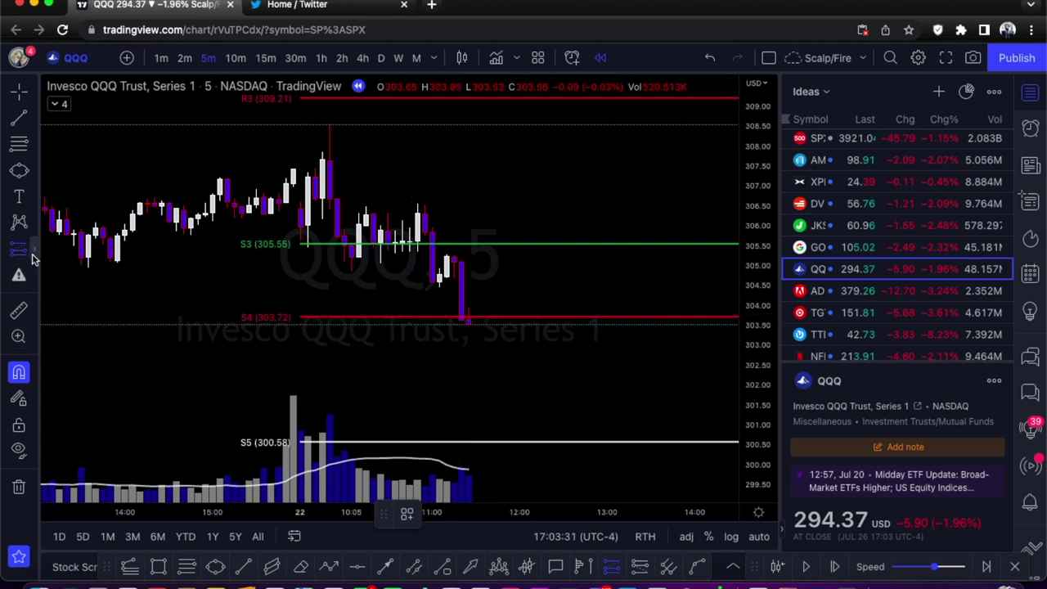
pyautogui.click(33, 258)
pyautogui.click(82, 279)
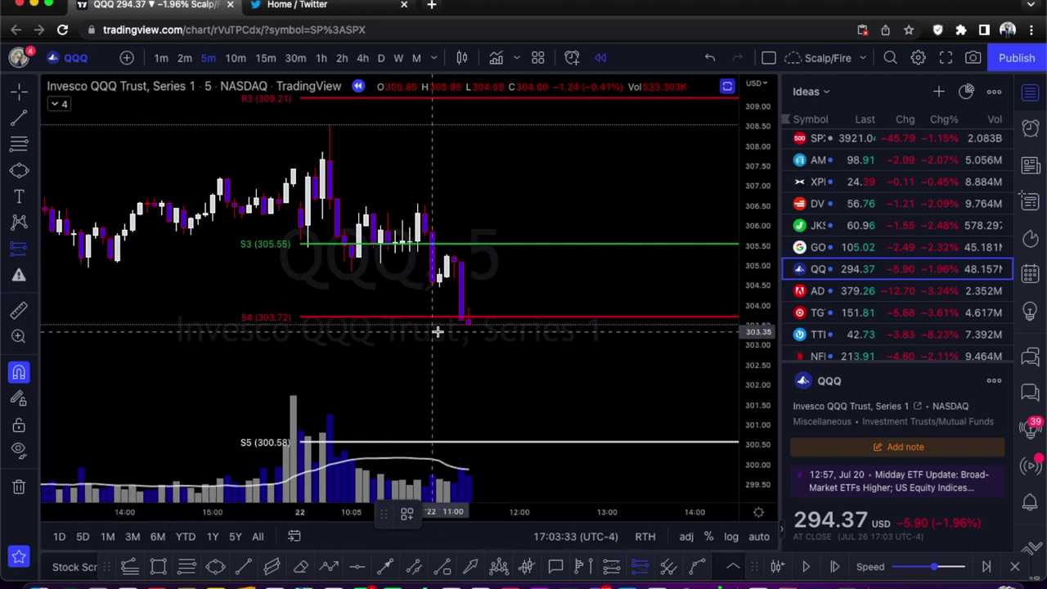
pyautogui.click(463, 331)
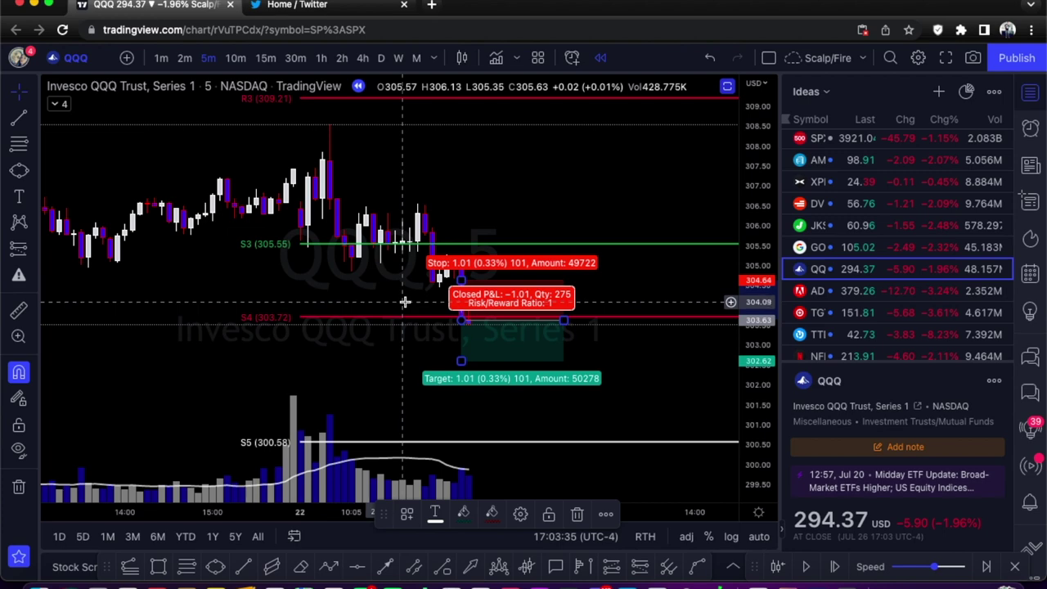
# Step: Set the short position's stop to S3 (305.55) and its target to 300.59 near S5, and extend it to about 14:55
pyautogui.moveTo(462, 282); pyautogui.dragTo(463, 244)
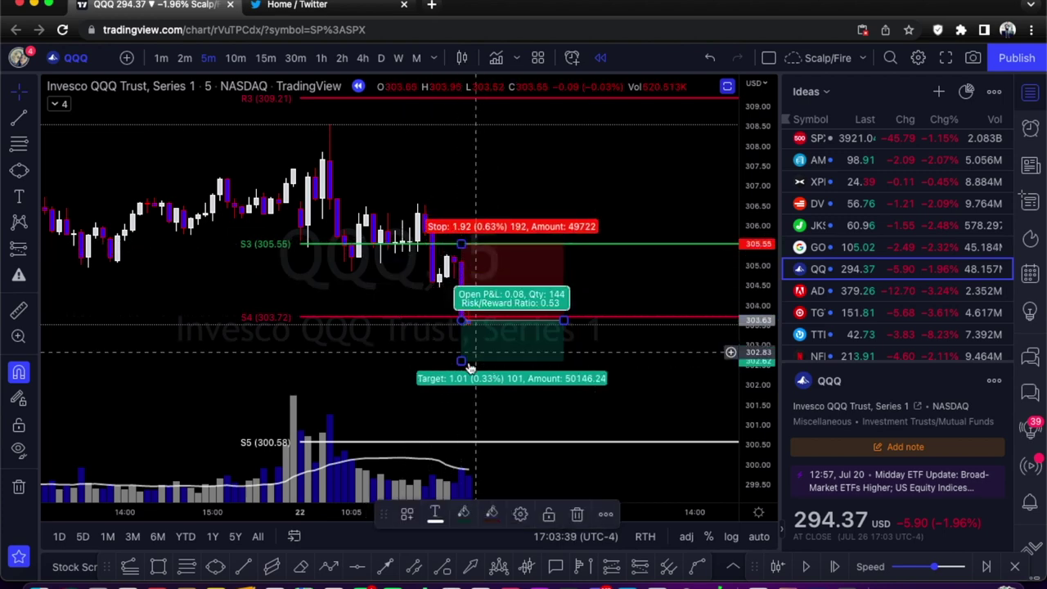
pyautogui.moveTo(463, 361); pyautogui.dragTo(622, 442)
pyautogui.moveTo(562, 319); pyautogui.dragTo(719, 317)
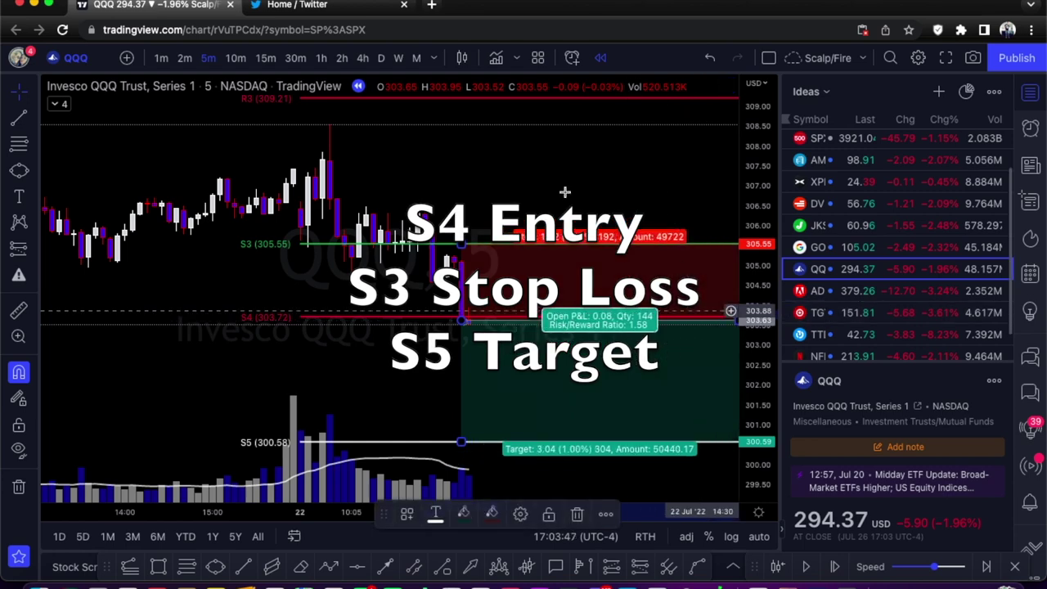
pyautogui.hscroll(3, 491, 183)
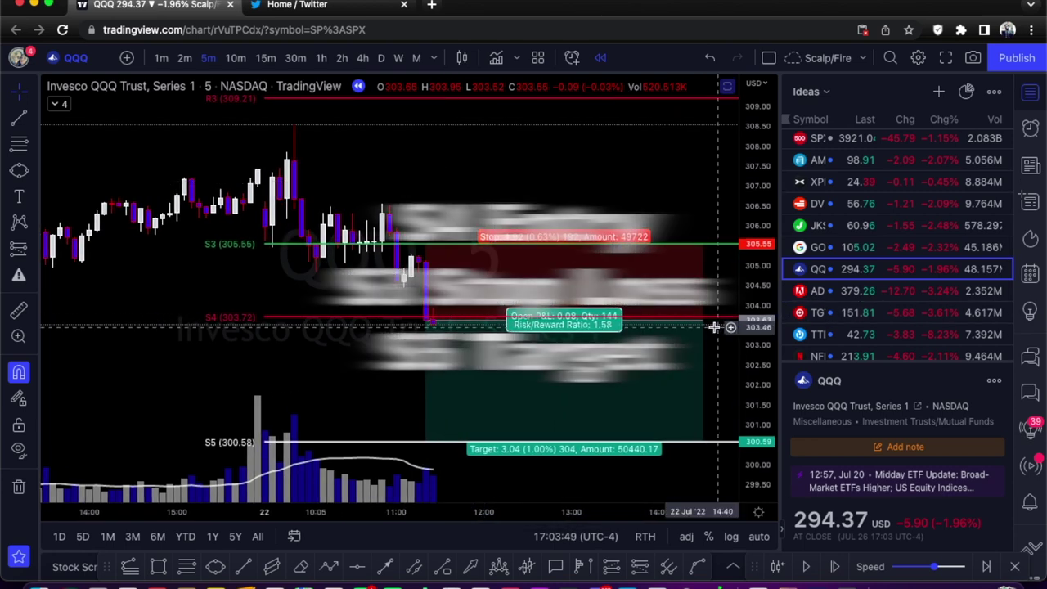
pyautogui.moveTo(705, 321); pyautogui.dragTo(737, 323)
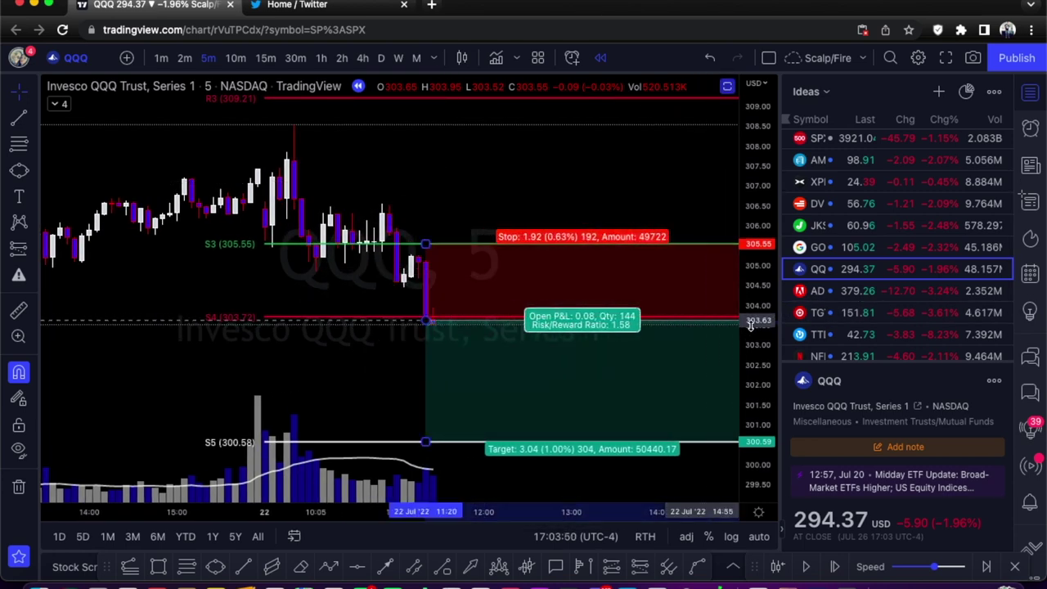
# Step: Replay the 22 July session until price reaches S5, pause, and shorten the short position to end at the 13:35 candle
pyautogui.click(808, 567)
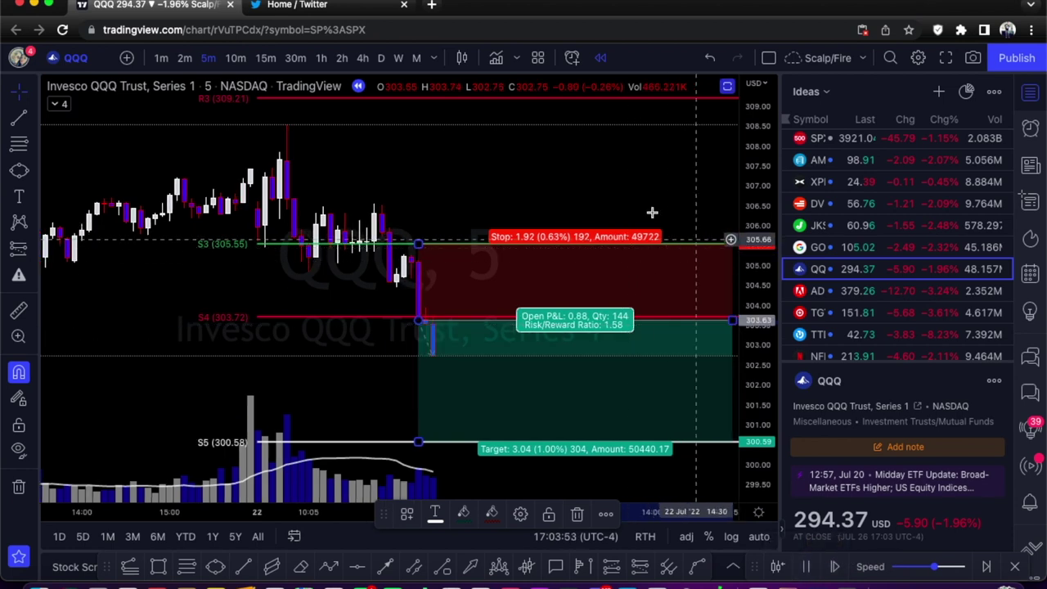
pyautogui.click(809, 567)
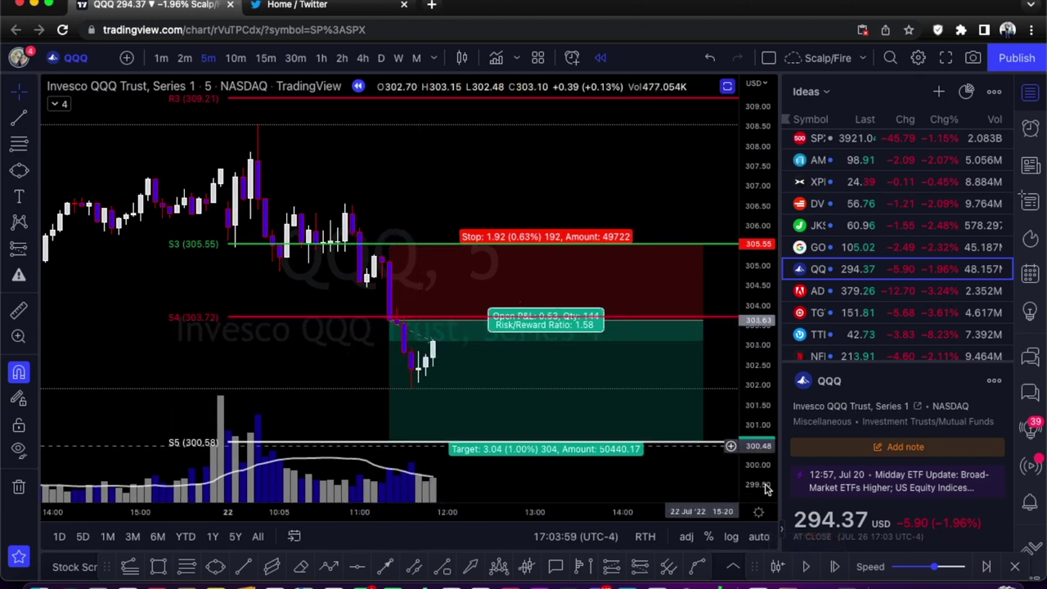
pyautogui.click(810, 573)
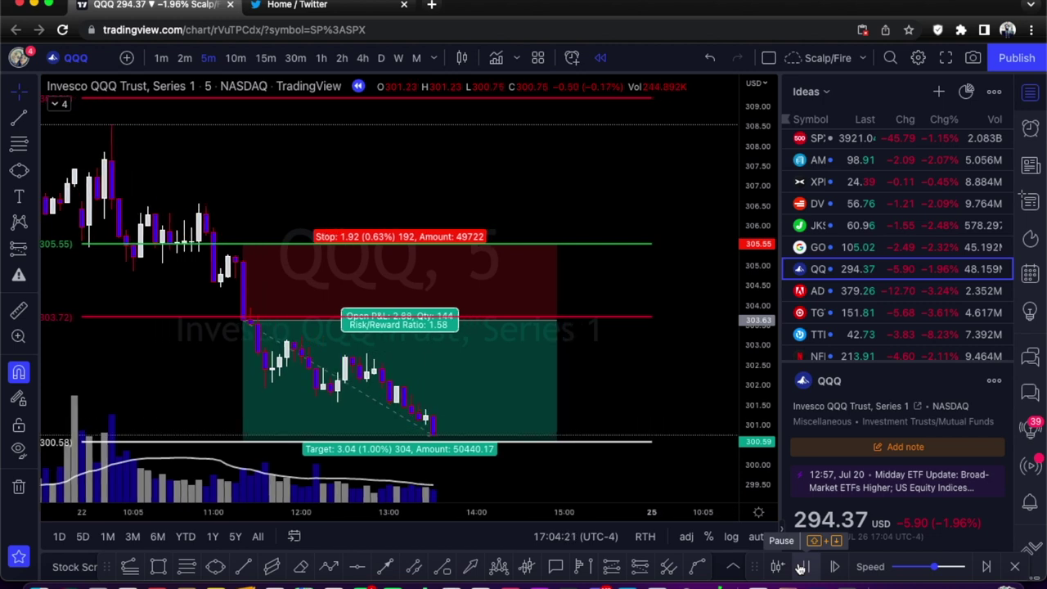
pyautogui.click(799, 569)
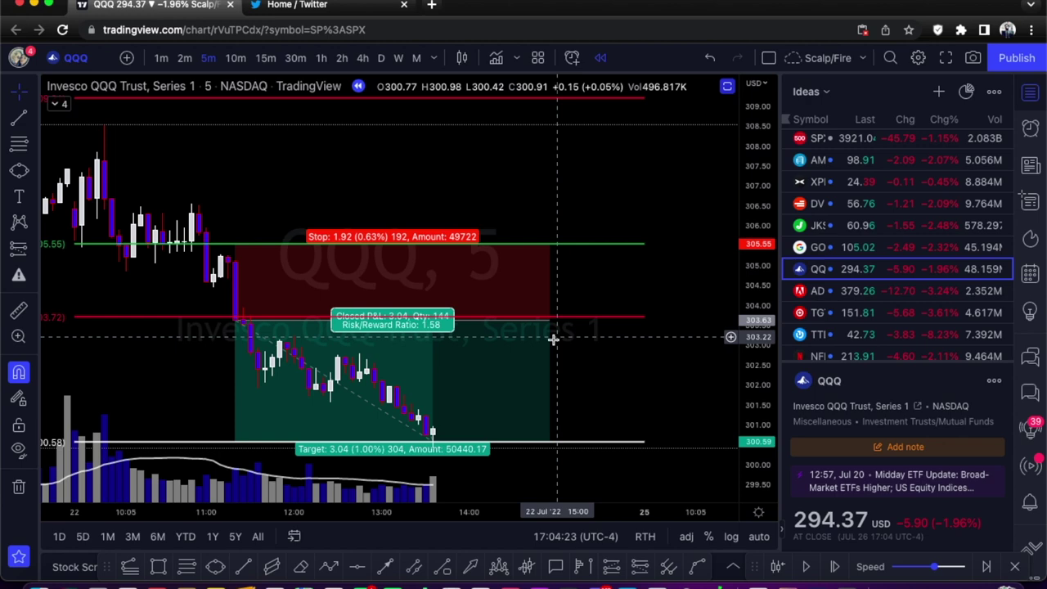
pyautogui.moveTo(550, 323); pyautogui.dragTo(435, 323)
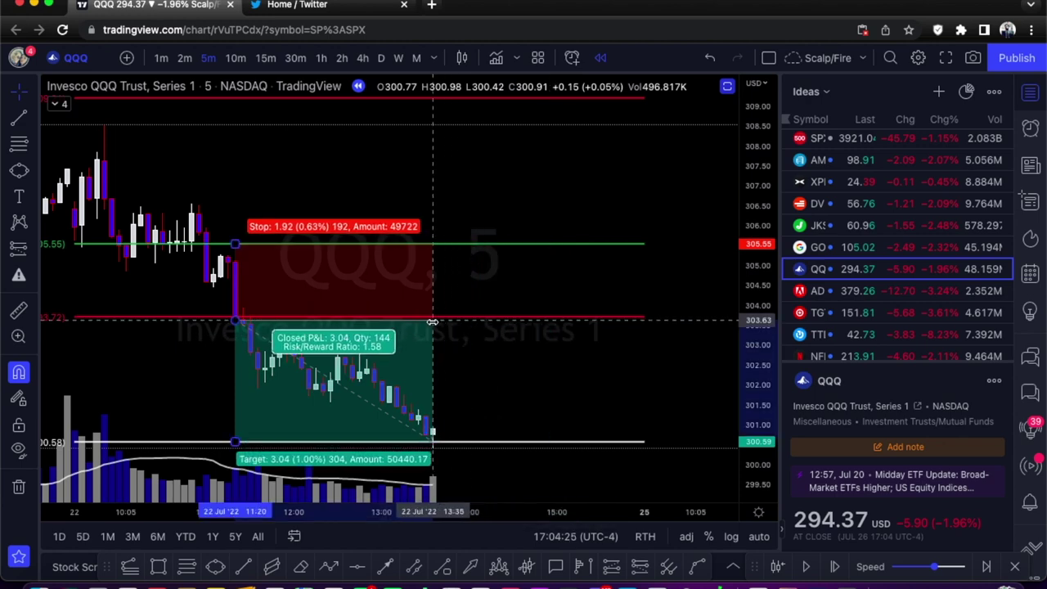
pyautogui.hscroll(-5, 666, 355)
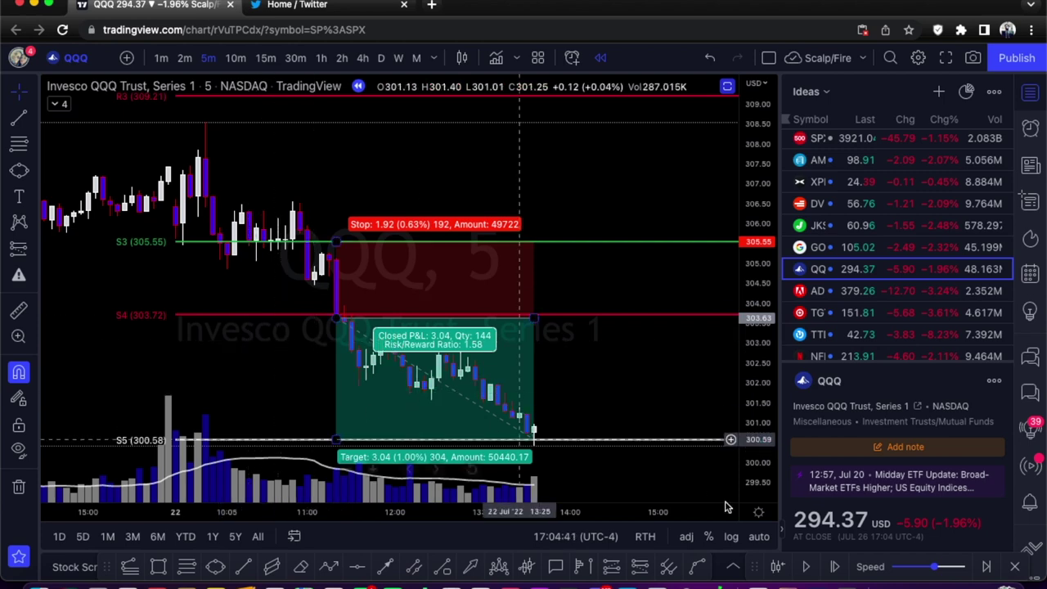
pyautogui.moveTo(605, 348)
pyautogui.mouseDown()
pyautogui.moveTo(613, 355)
pyautogui.moveTo(614, 331)
pyautogui.moveTo(622, 344)
pyautogui.mouseUp()
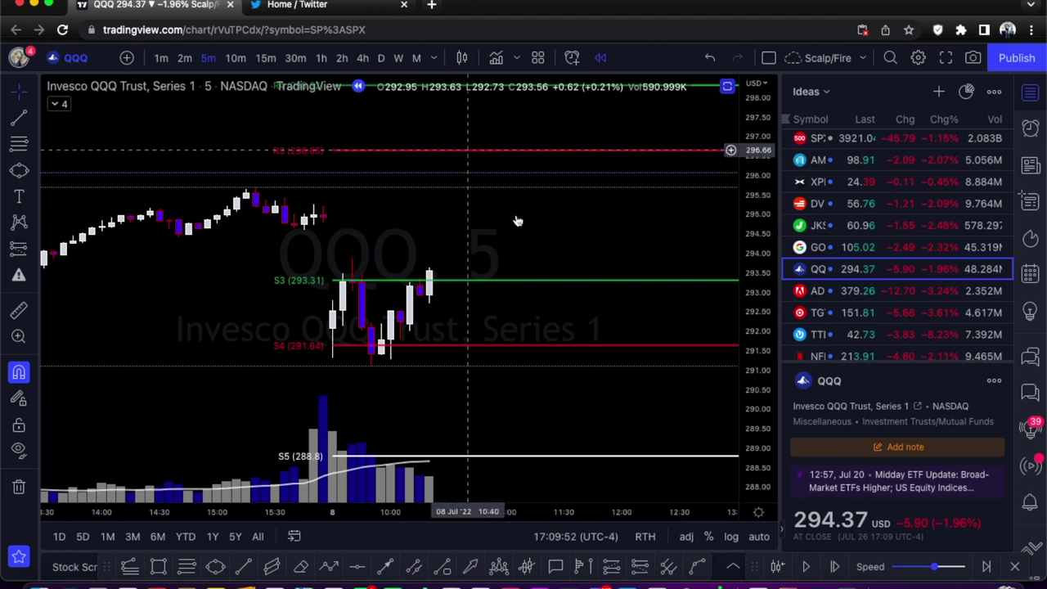
# Step: Mark an S3 to R3 long position on the 8 July 10:20 candle with entry 293.56, stop 291.68 and target 296.68, and delete it
pyautogui.moveTo(497, 327); pyautogui.dragTo(464, 314)
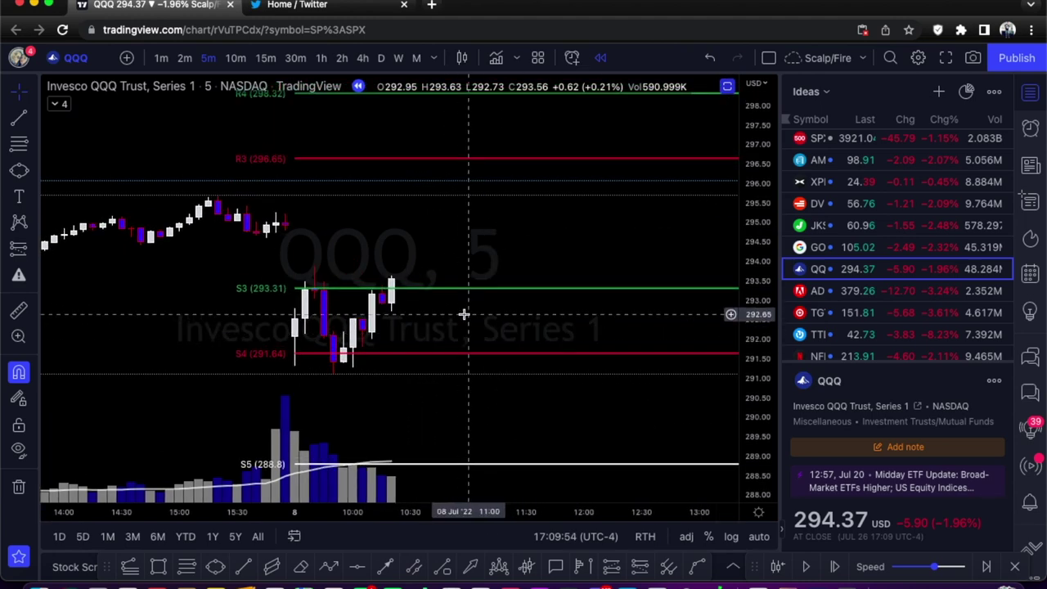
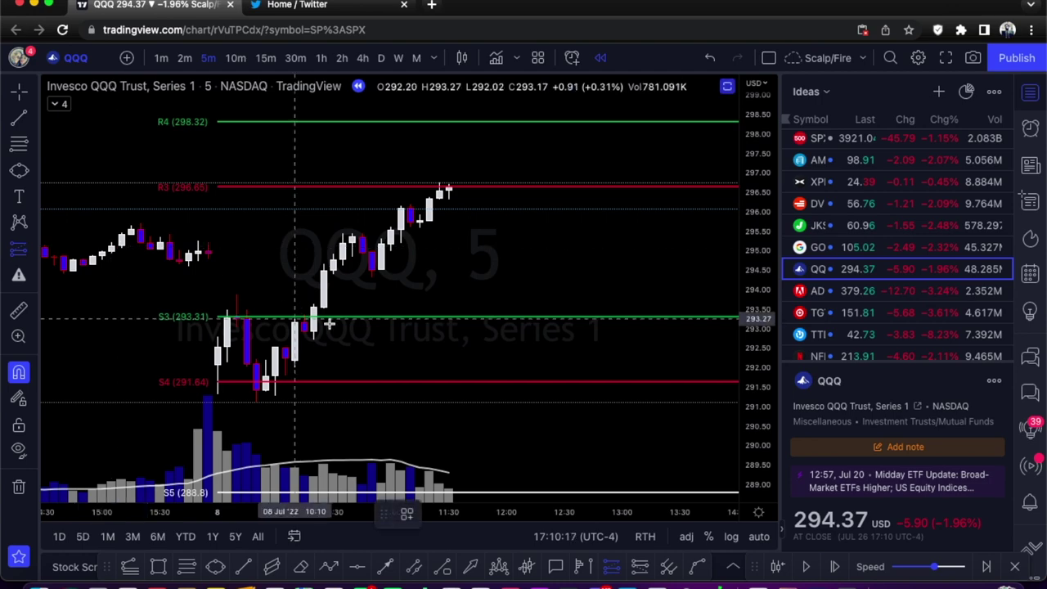
pyautogui.click(313, 306)
pyautogui.moveTo(311, 348); pyautogui.dragTo(314, 381)
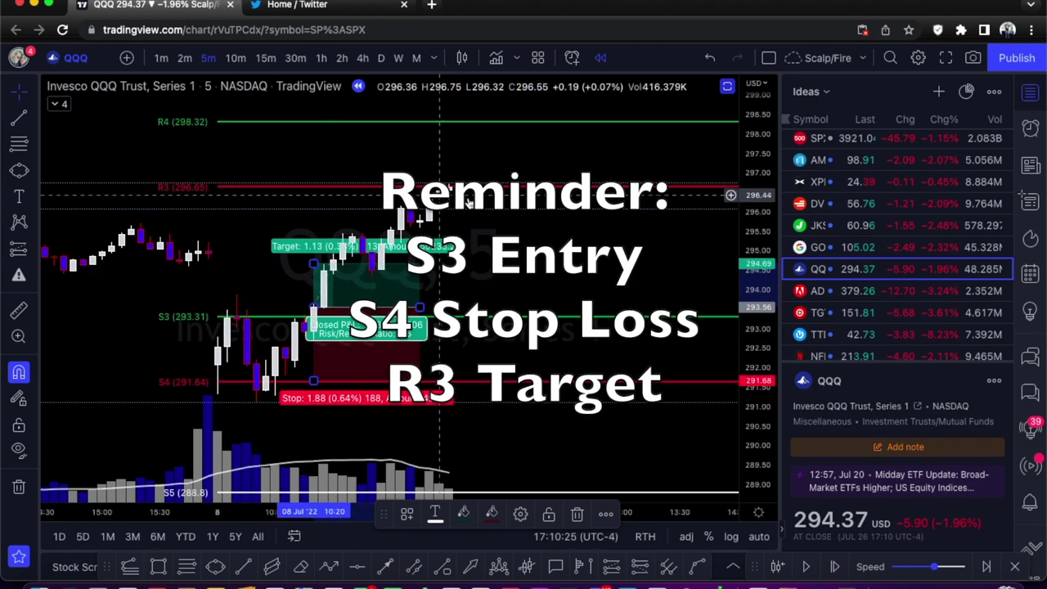
pyautogui.moveTo(314, 262); pyautogui.dragTo(315, 186)
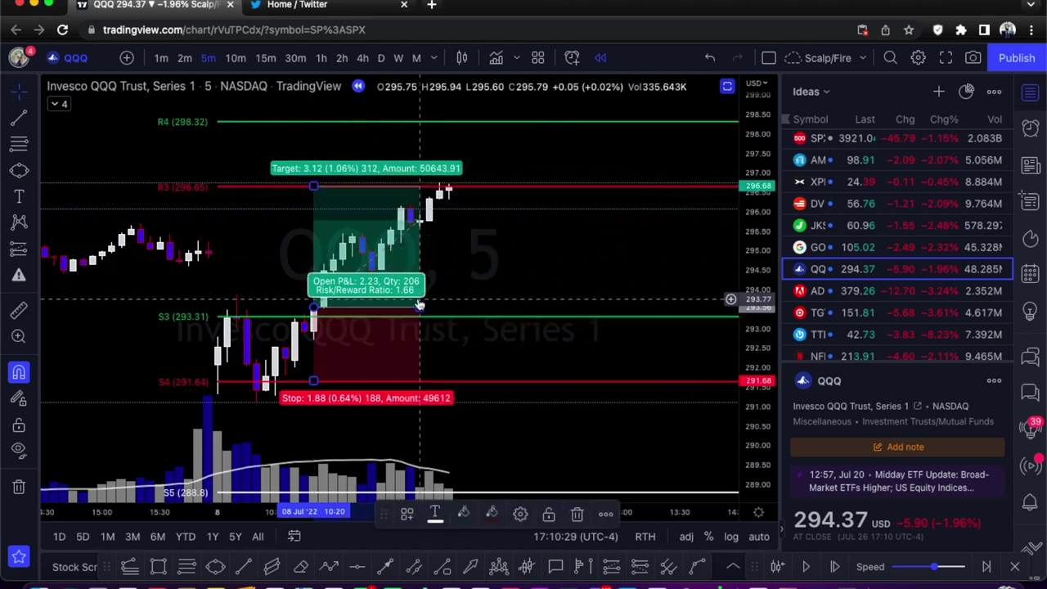
pyautogui.press('Delete')
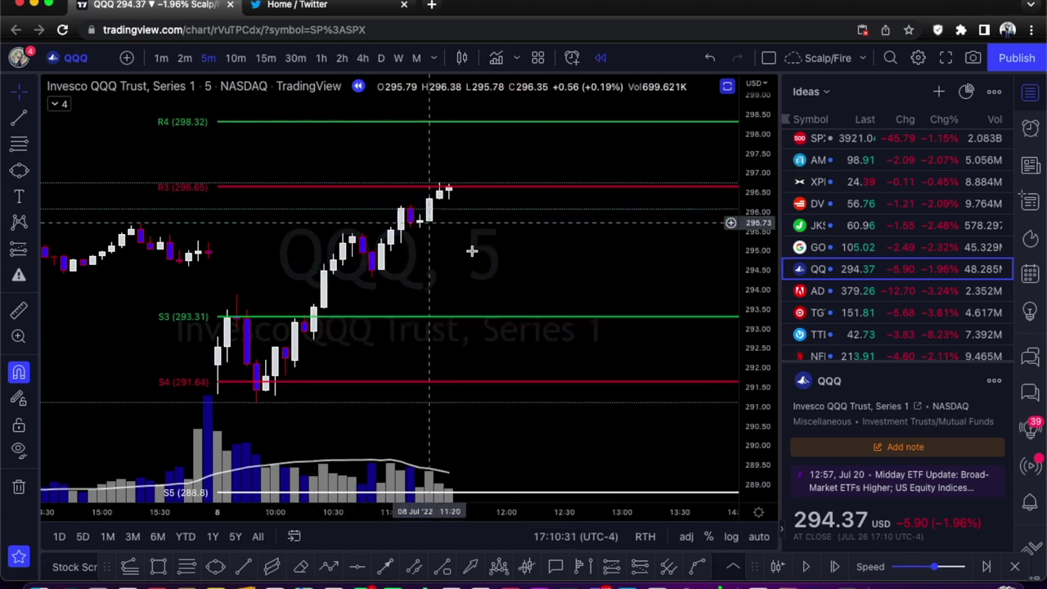
# Step: Pause the replay and place a short position at 296.35 on the 8 July 11:35 candle, just below R3
pyautogui.click(34, 254)
pyautogui.click(137, 280)
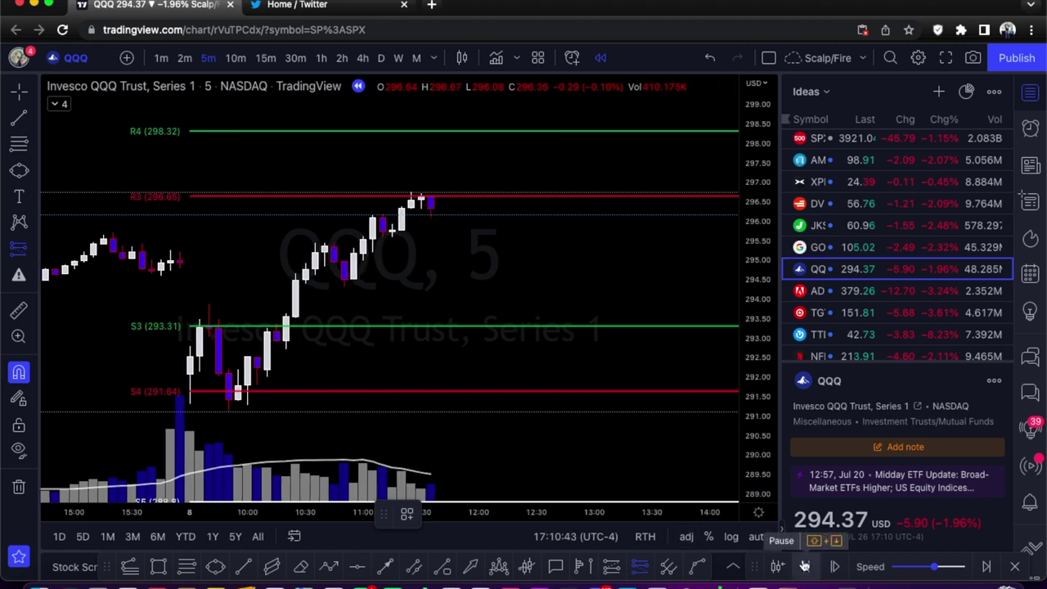
pyautogui.click(804, 566)
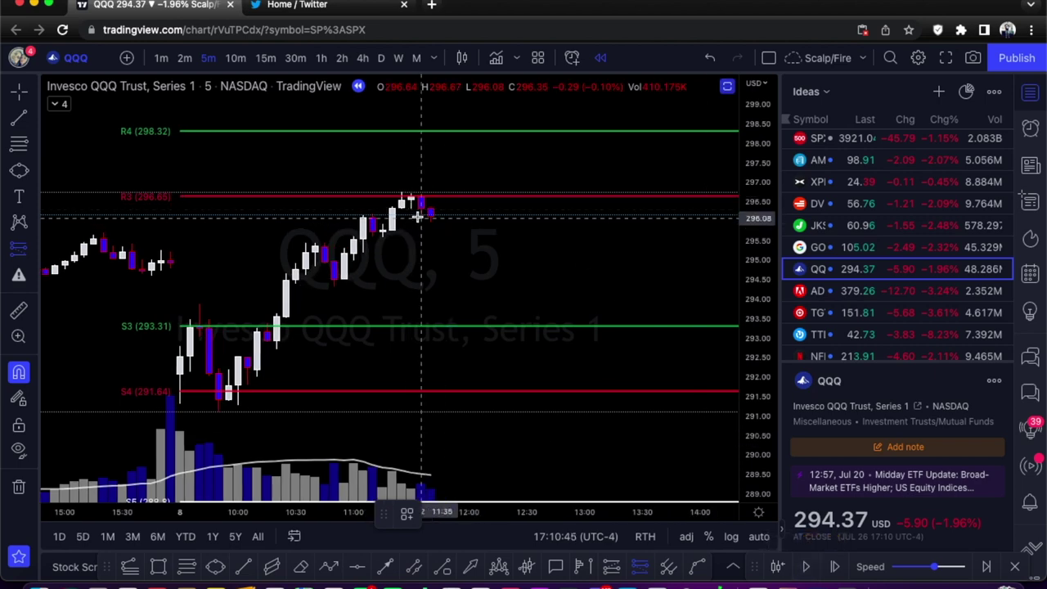
pyautogui.click(420, 214)
# Step: Set the short position's stop to 298.29 near R4 and its target to 293.30 at S3, and extend it to about 14:15
pyautogui.moveTo(509, 161); pyautogui.dragTo(516, 133)
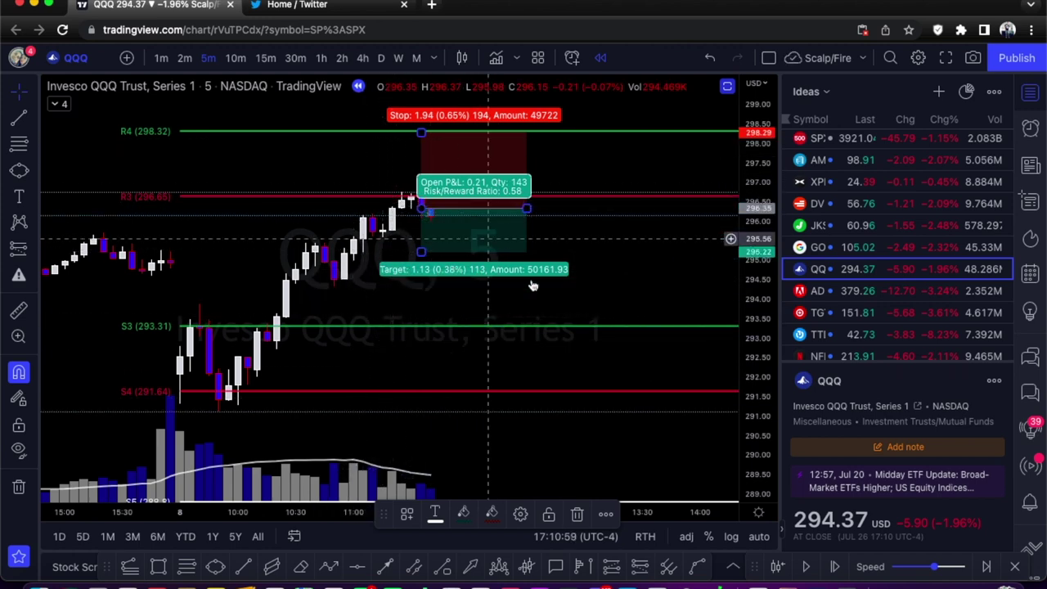
pyautogui.moveTo(421, 252); pyautogui.dragTo(560, 327)
pyautogui.moveTo(587, 214); pyautogui.dragTo(731, 211)
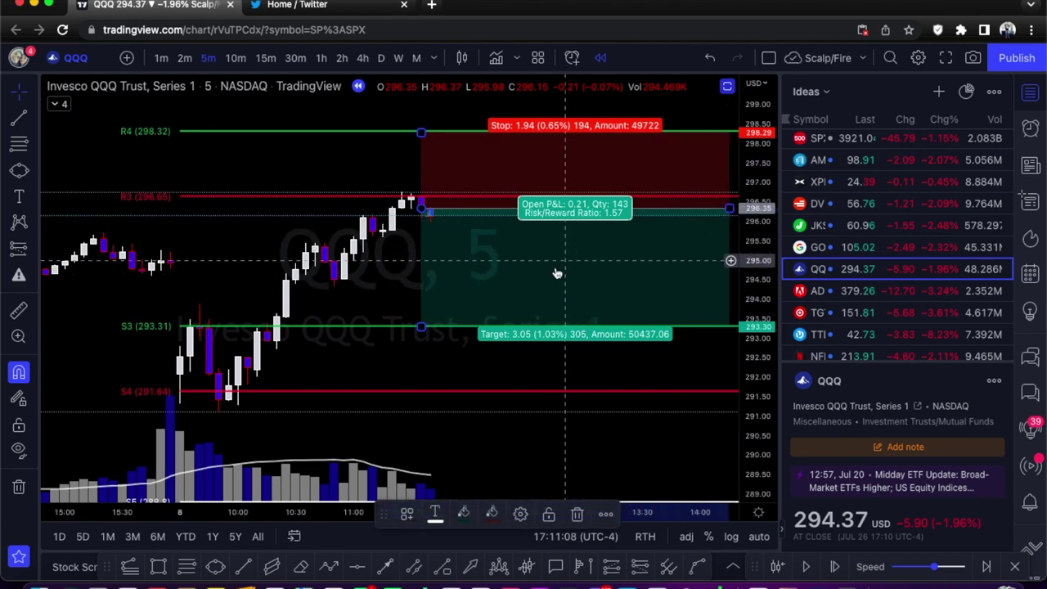
# Step: Replay the 8 July session until price reaches S3, and pause it
pyautogui.click(373, 281)
pyautogui.scroll(2, 327, 302)
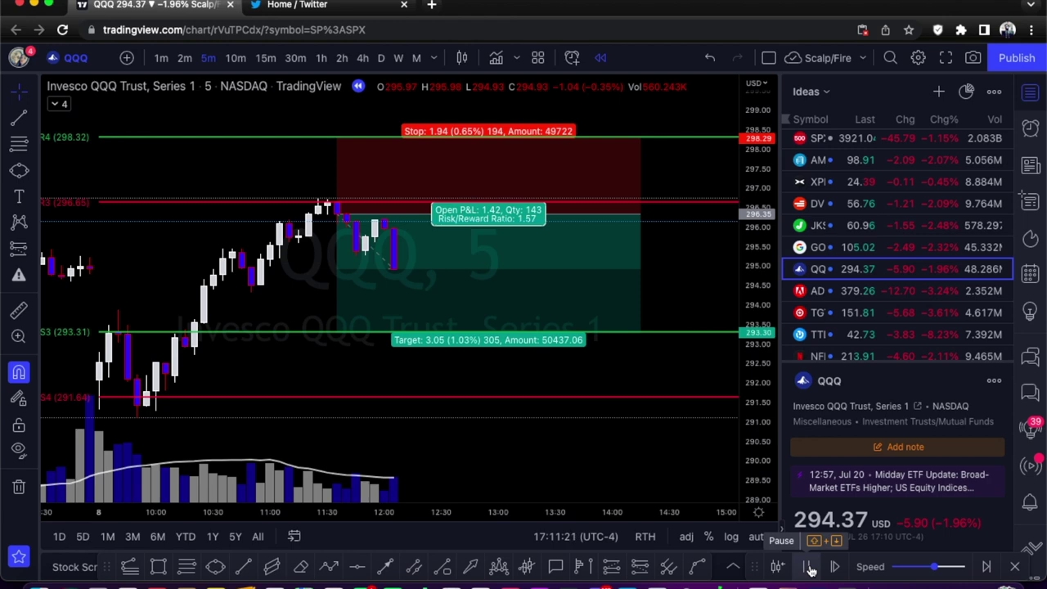
pyautogui.scroll(-2, 563, 423)
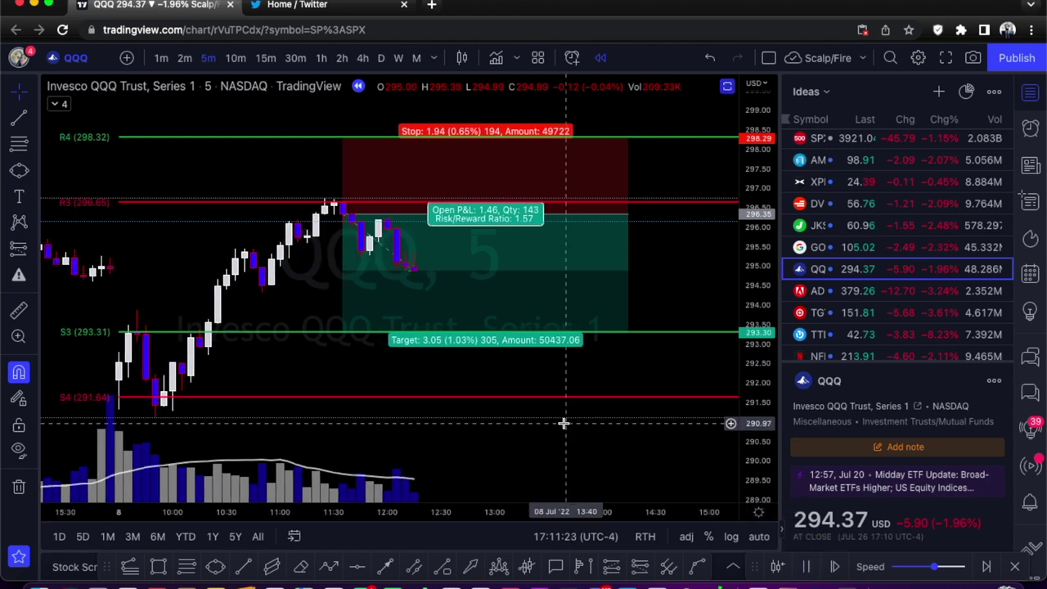
pyautogui.scroll(-3, 577, 426)
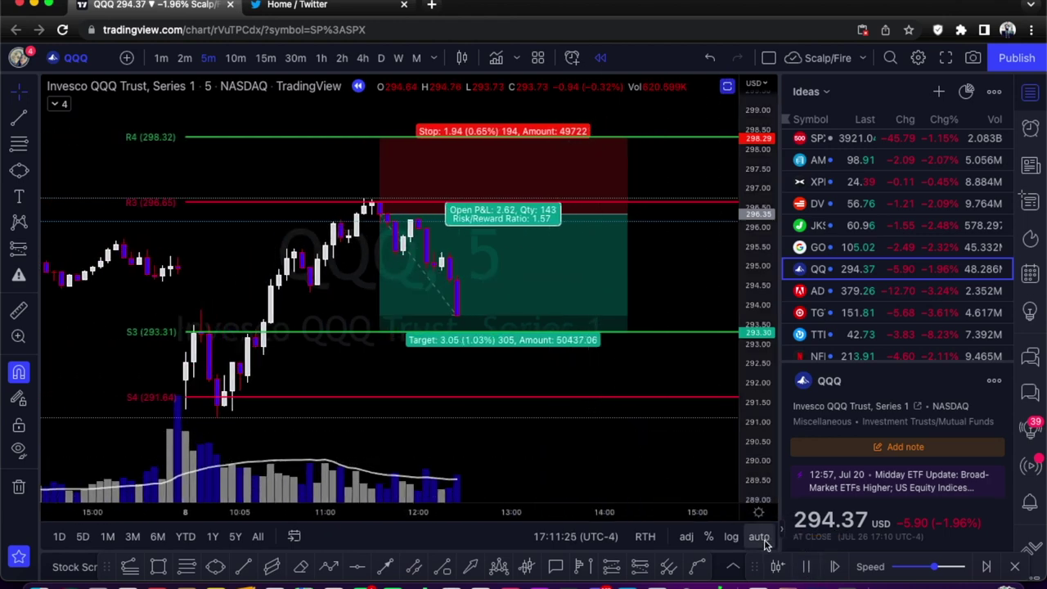
pyautogui.click(806, 570)
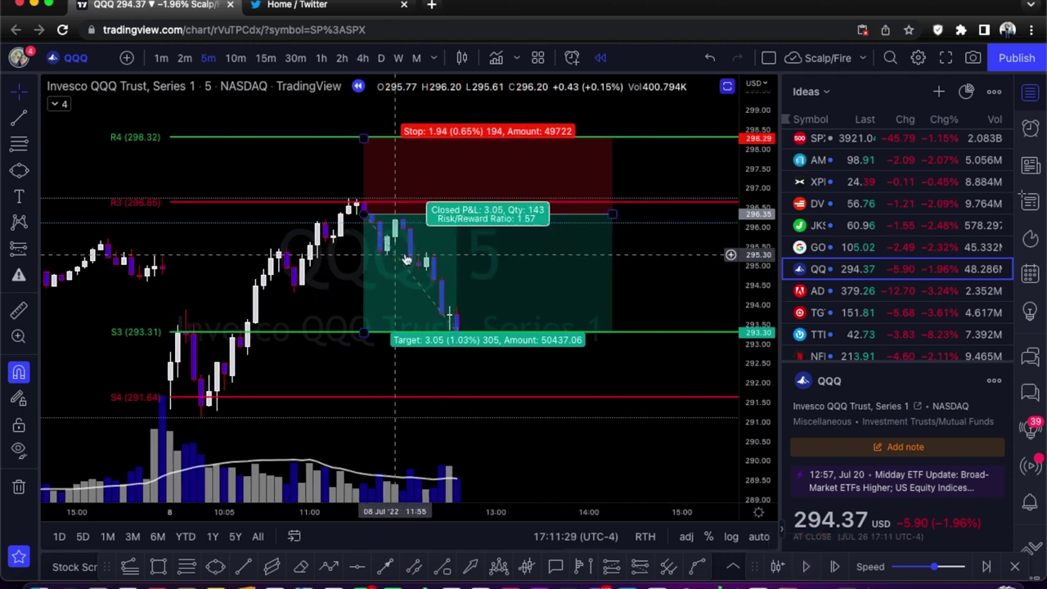
# Step: Shorten the R3 to S3 short position to end at the 12:35 candle, and delete it
pyautogui.moveTo(616, 225); pyautogui.dragTo(458, 237)
pyautogui.scroll(3, 523, 275)
pyautogui.hscroll(-2, 689, 272)
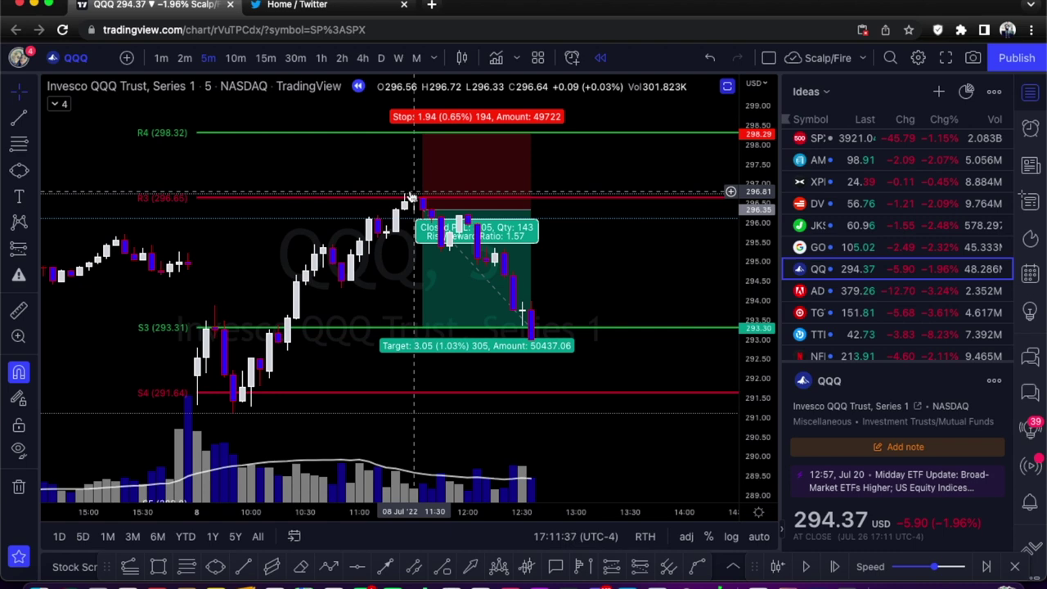
pyautogui.click(454, 251)
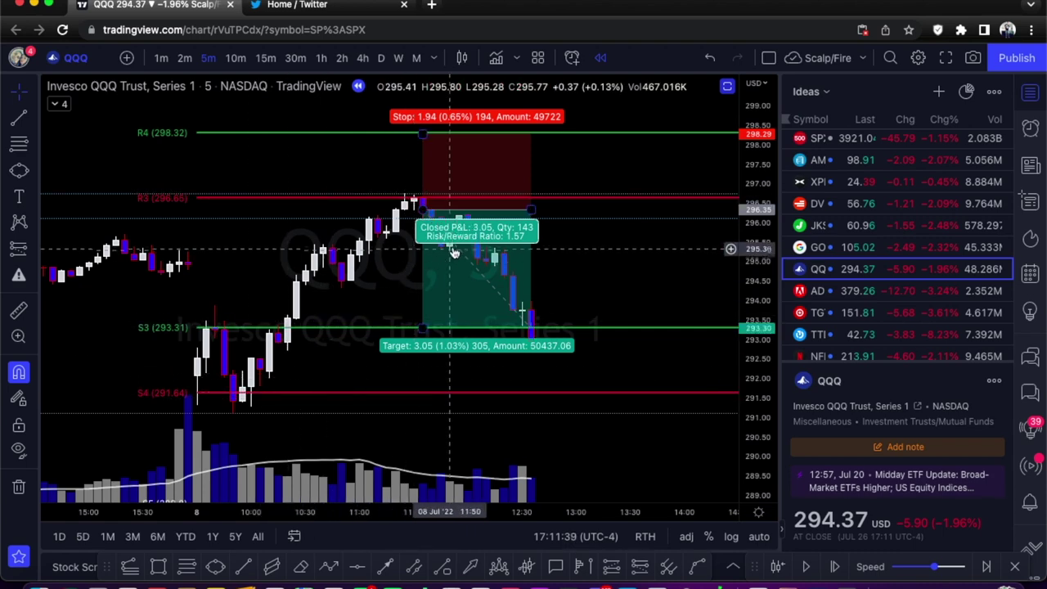
pyautogui.press('Delete')
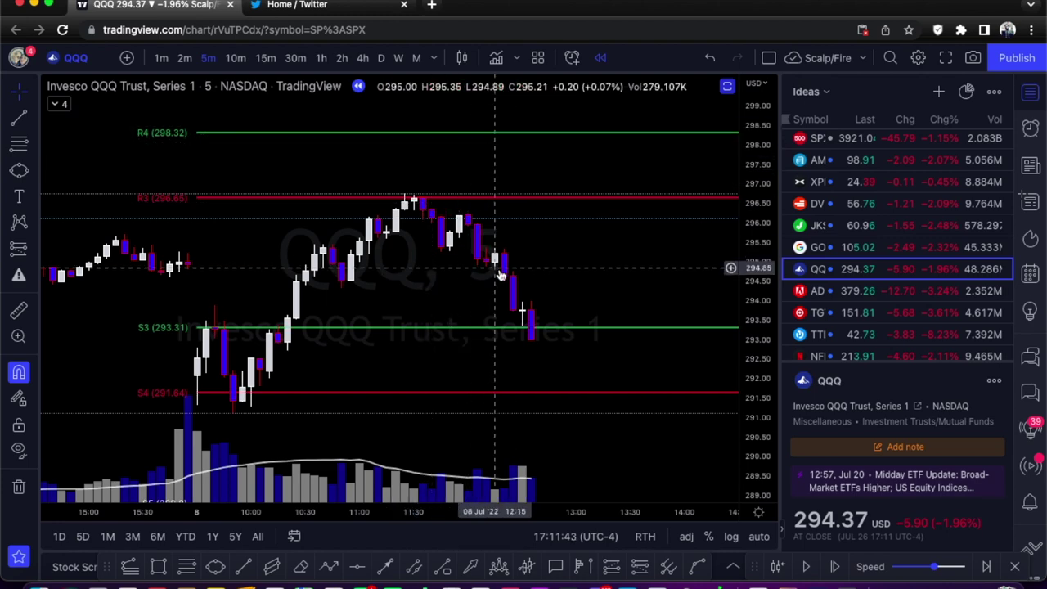
# Step: Examine the 8 July price action against the Camarilla levels, from R5 above down to S5 below
pyautogui.scroll(-1, 501, 278)
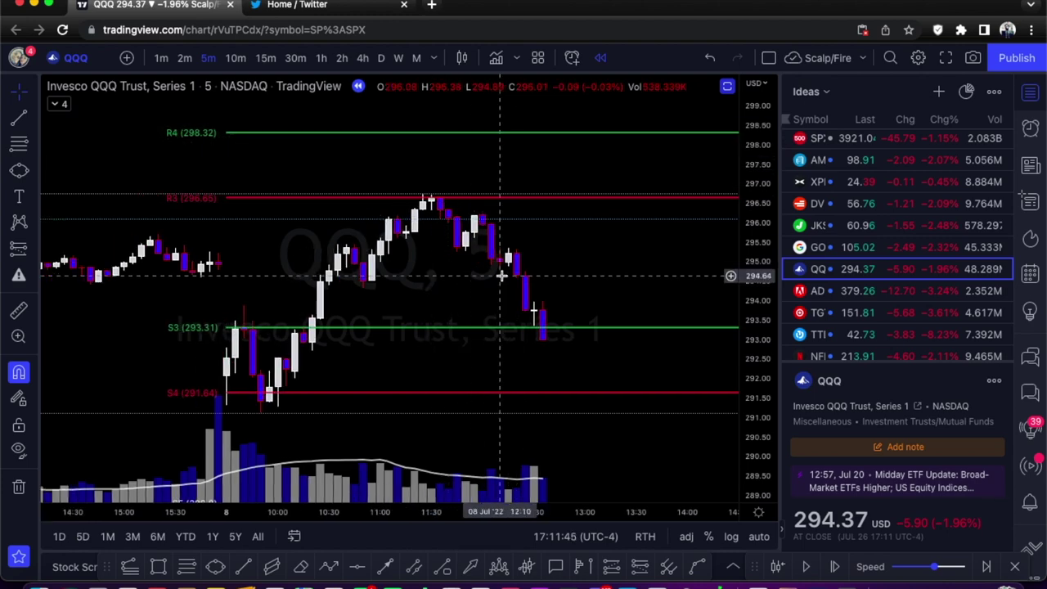
pyautogui.hscroll(5, 572, 272)
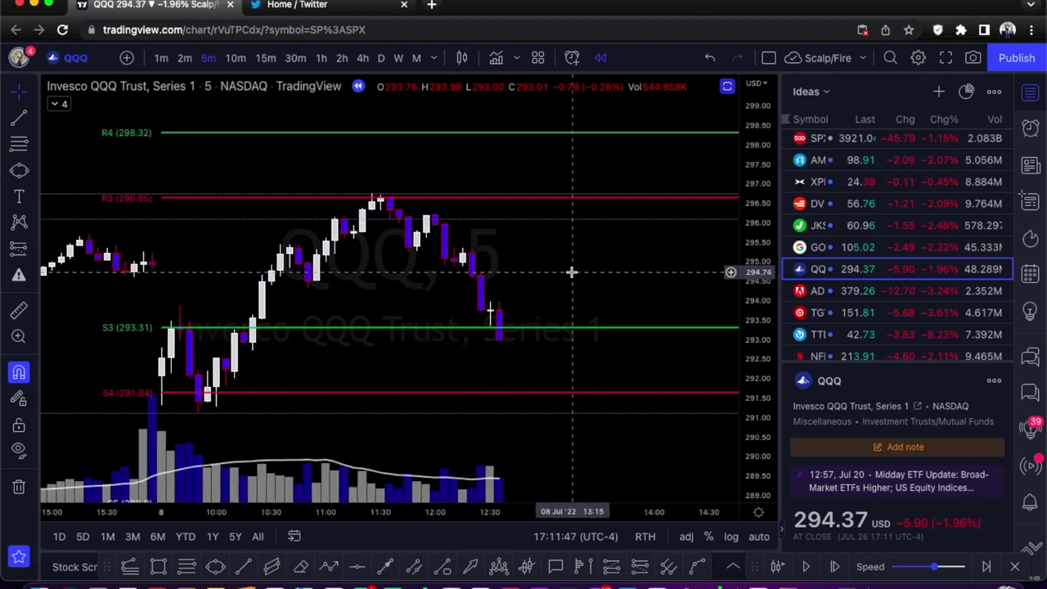
pyautogui.scroll(-2, 571, 272)
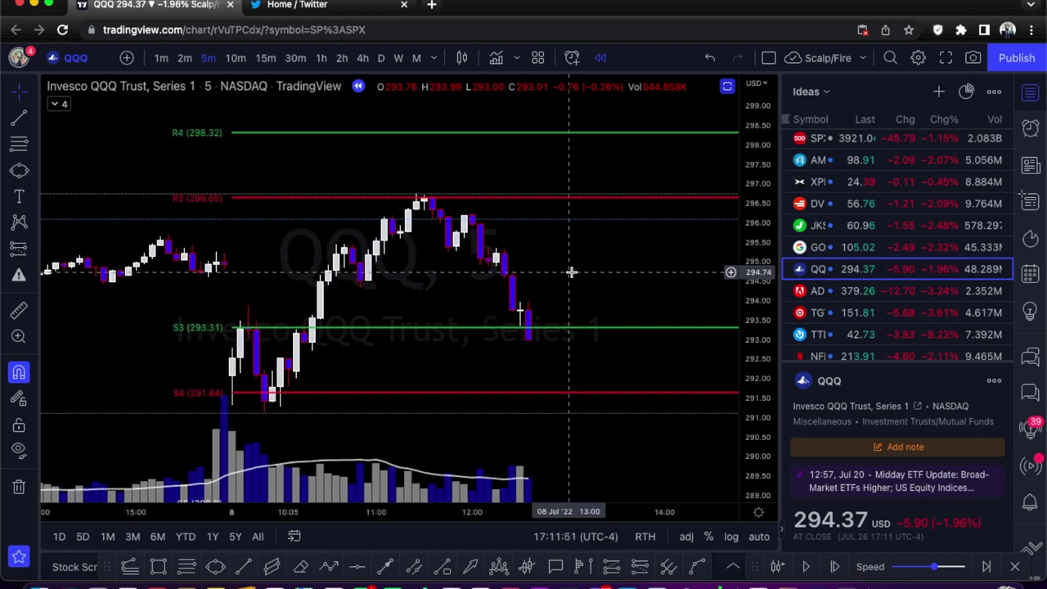
pyautogui.scroll(1, 571, 271)
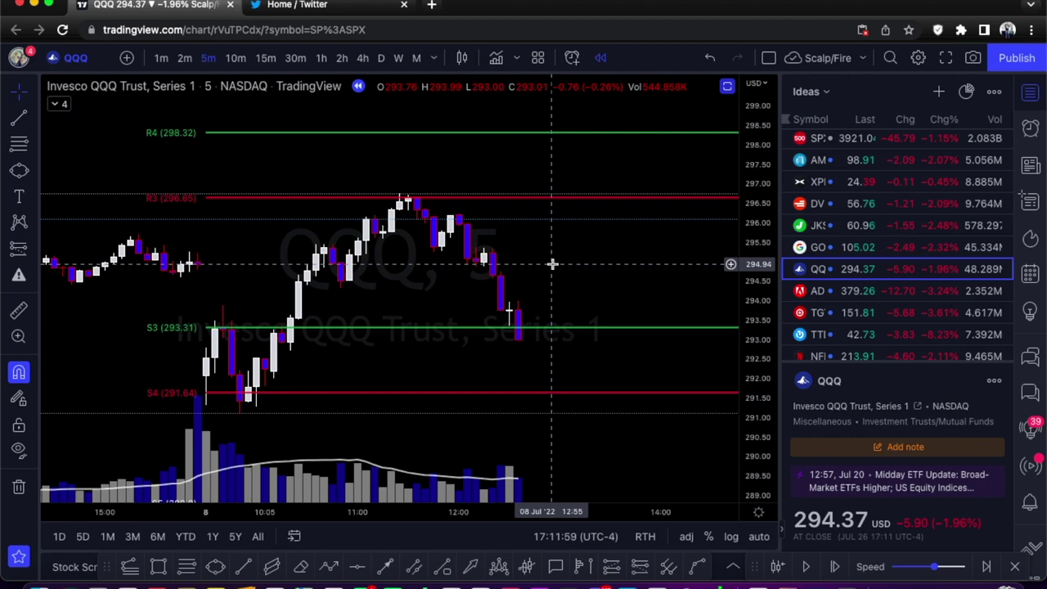
pyautogui.moveTo(552, 262); pyautogui.dragTo(578, 374)
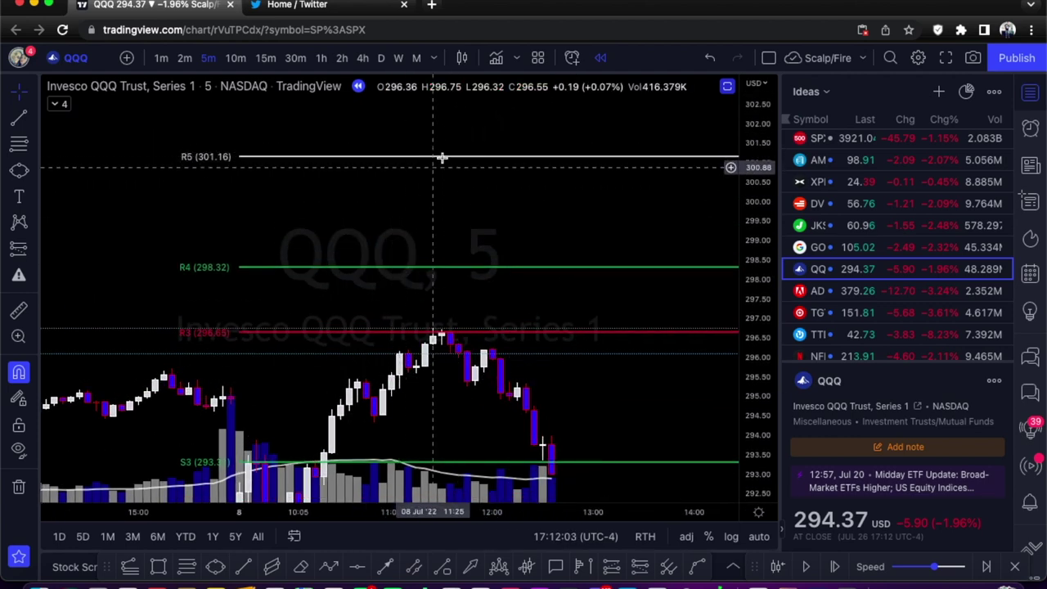
pyautogui.scroll(-5, 542, 329)
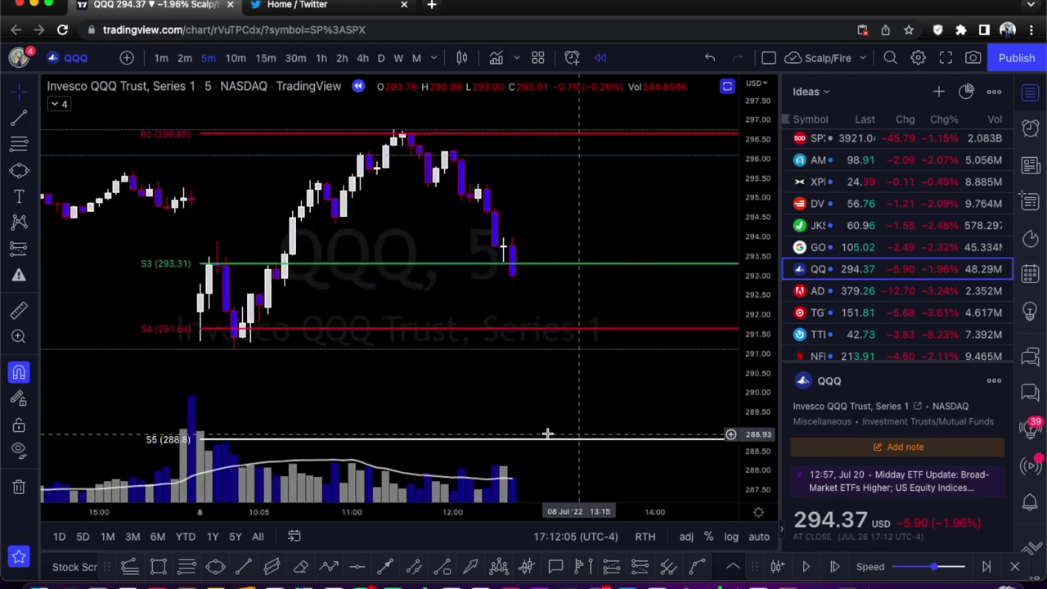
pyautogui.moveTo(538, 350); pyautogui.dragTo(542, 412)
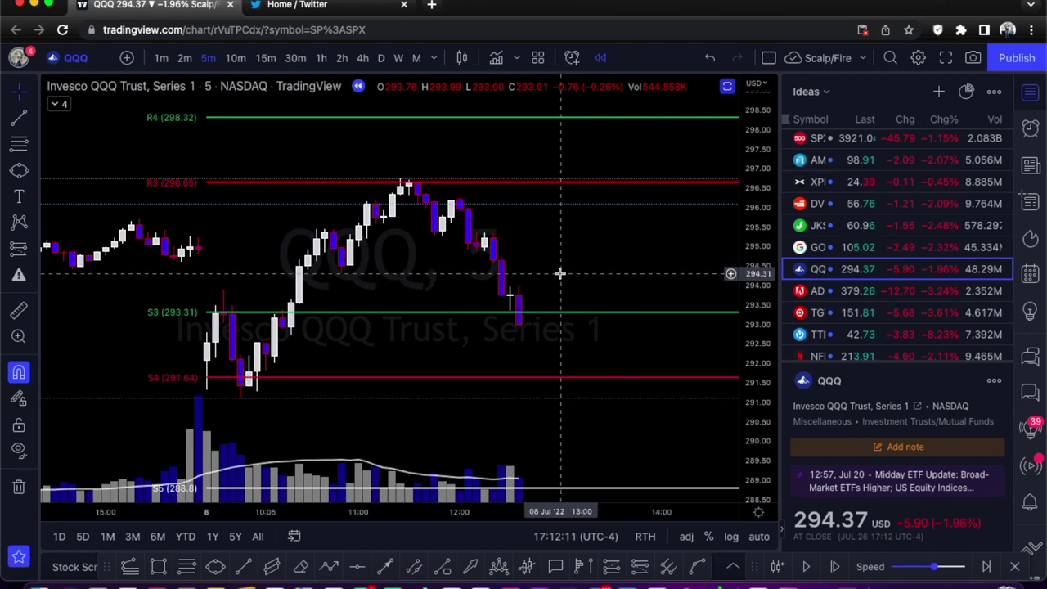
pyautogui.moveTo(545, 234); pyautogui.dragTo(529, 266)
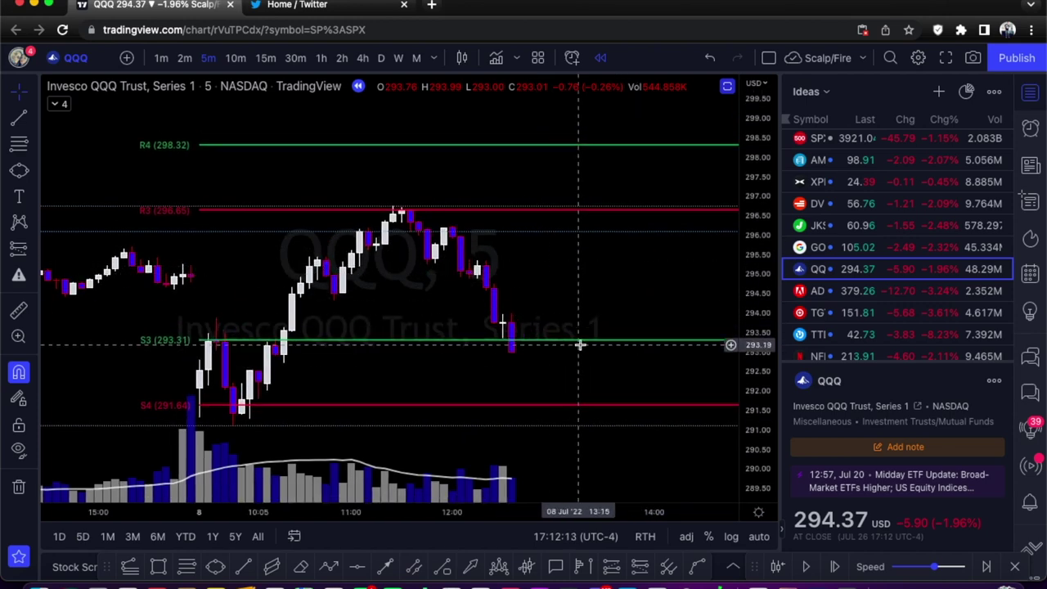
# Step: Turn on automatic price scaling, and compress the price scale until all levels from R5 to S5 fit in view
pyautogui.click(762, 536)
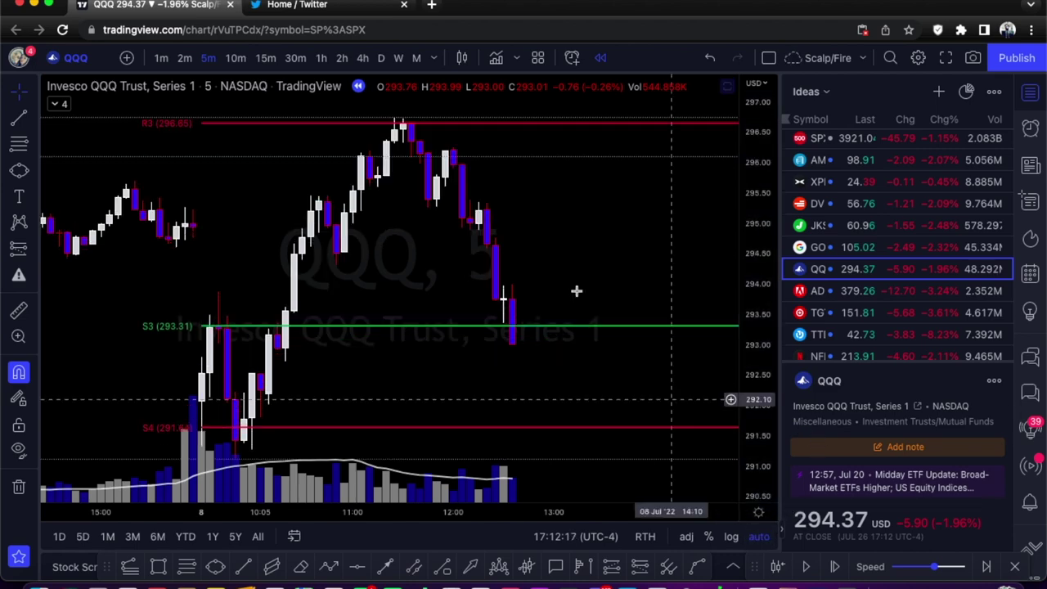
pyautogui.scroll(-3, 572, 292)
pyautogui.scroll(2, 570, 288)
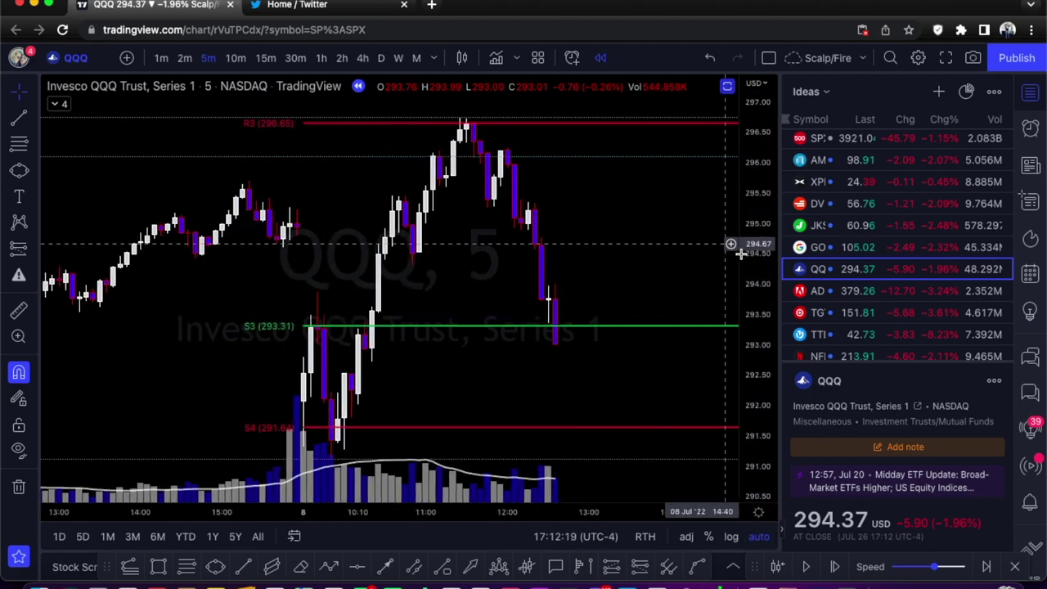
pyautogui.moveTo(750, 243); pyautogui.dragTo(771, 419)
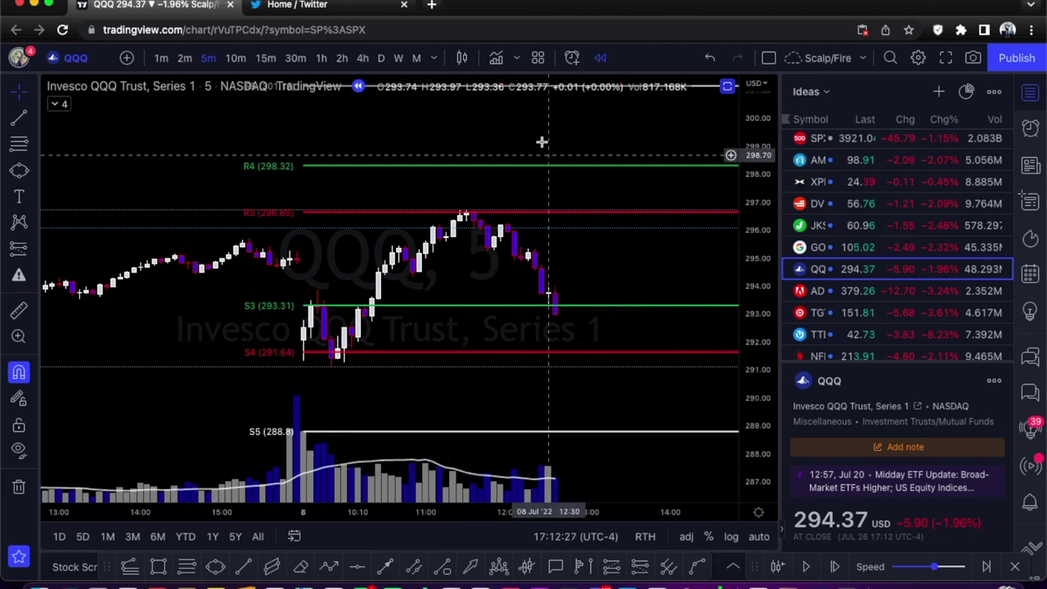
pyautogui.moveTo(540, 148); pyautogui.dragTo(538, 160)
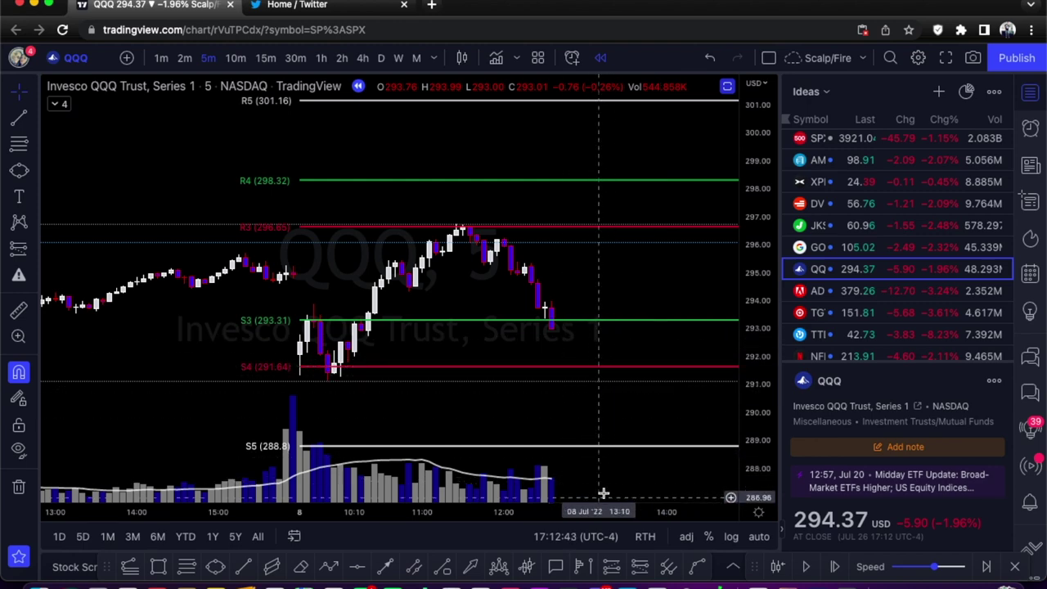
# Step: Review how the 8 July candles sit between the R3 to R5 and S3 to S5 levels
pyautogui.moveTo(478, 466); pyautogui.dragTo(475, 456)
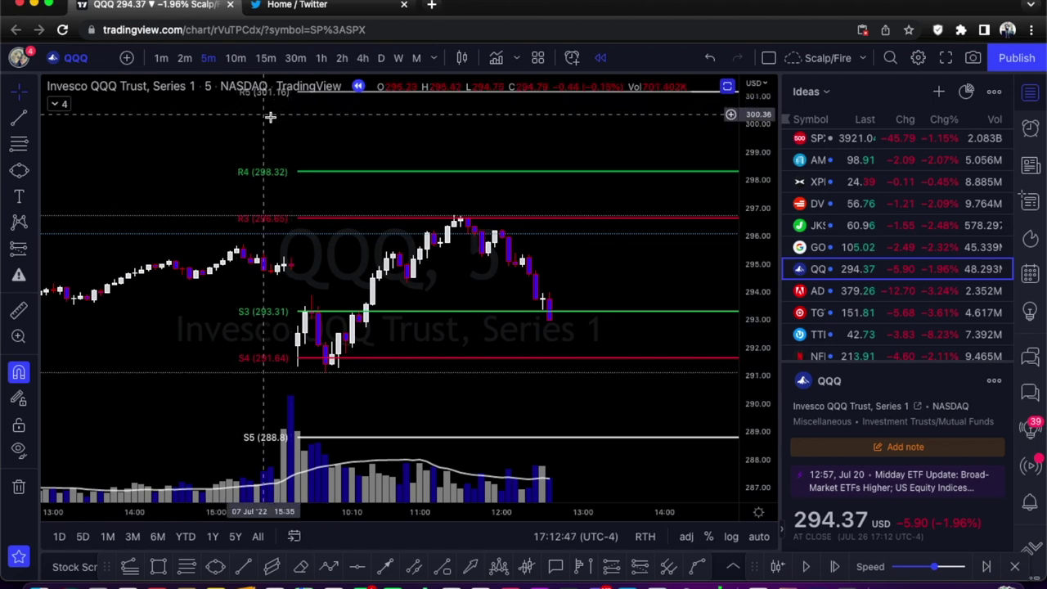
pyautogui.moveTo(330, 151); pyautogui.dragTo(327, 163)
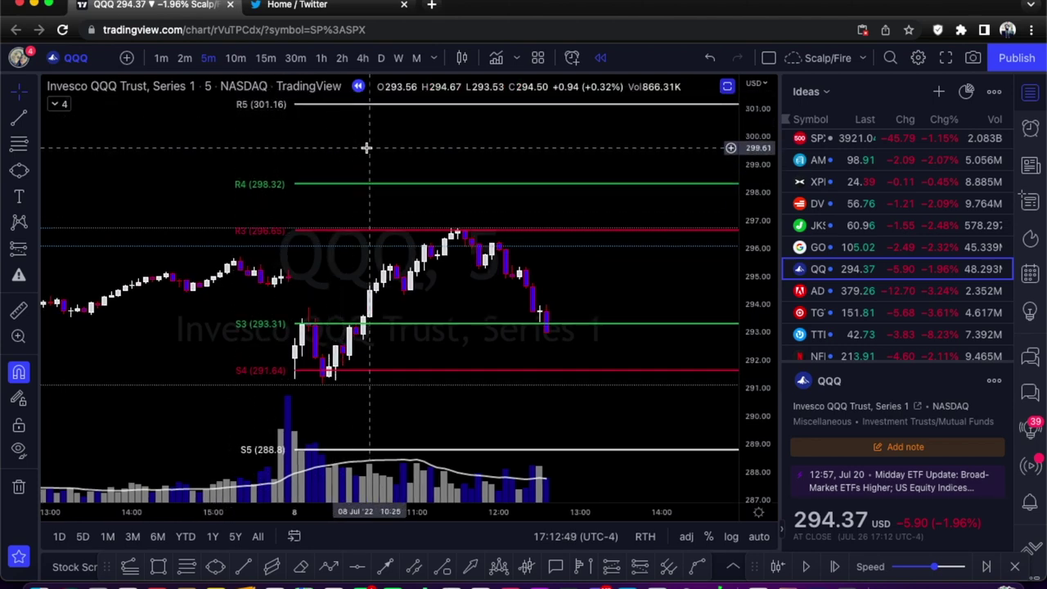
pyautogui.moveTo(540, 159); pyautogui.dragTo(508, 158)
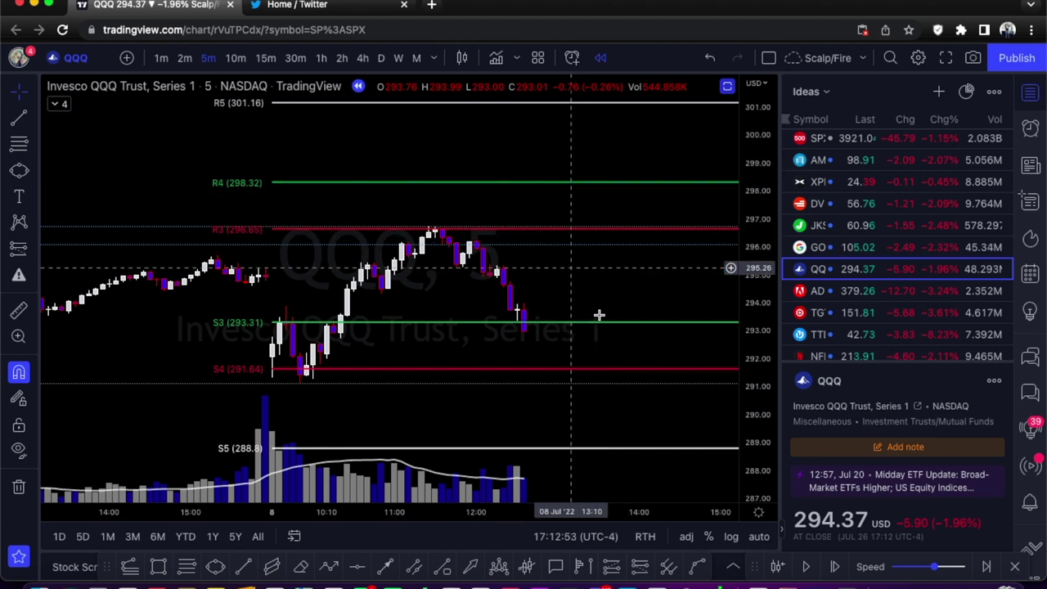
pyautogui.hscroll(2, 589, 422)
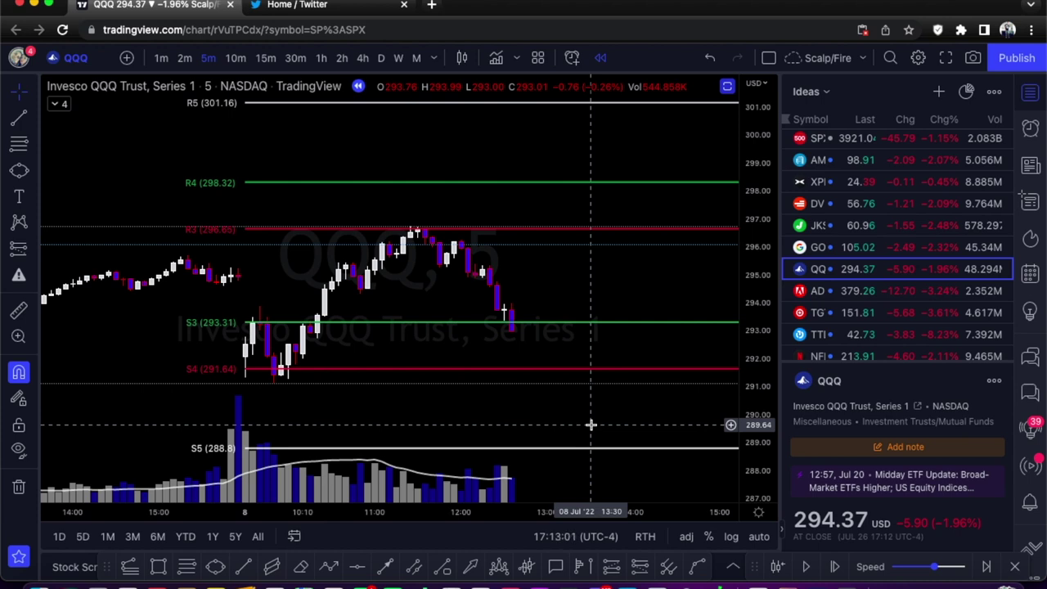
pyautogui.hscroll(-1, 591, 293)
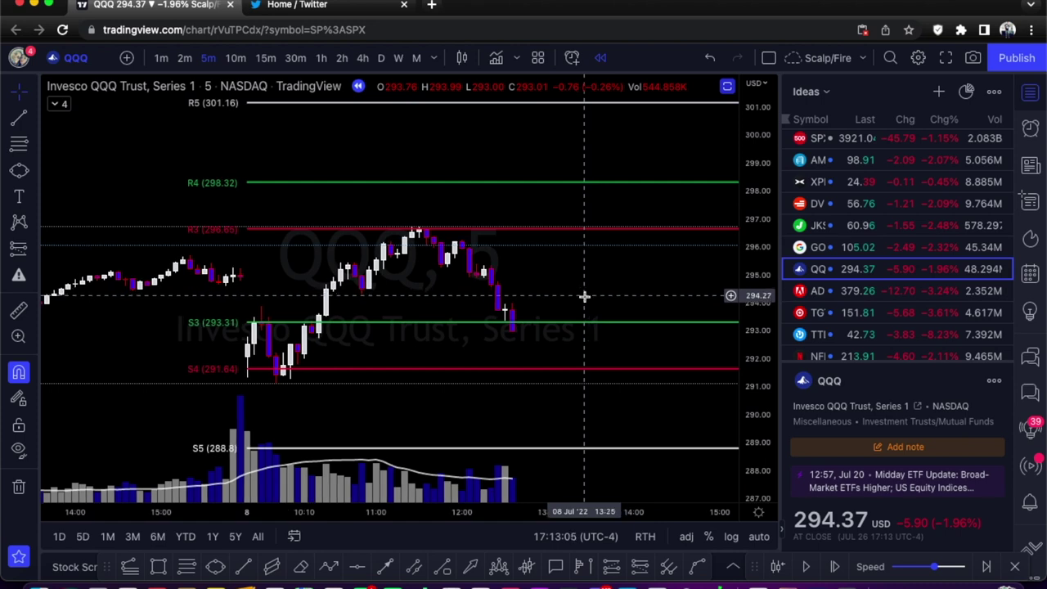
pyautogui.scroll(-1, 584, 298)
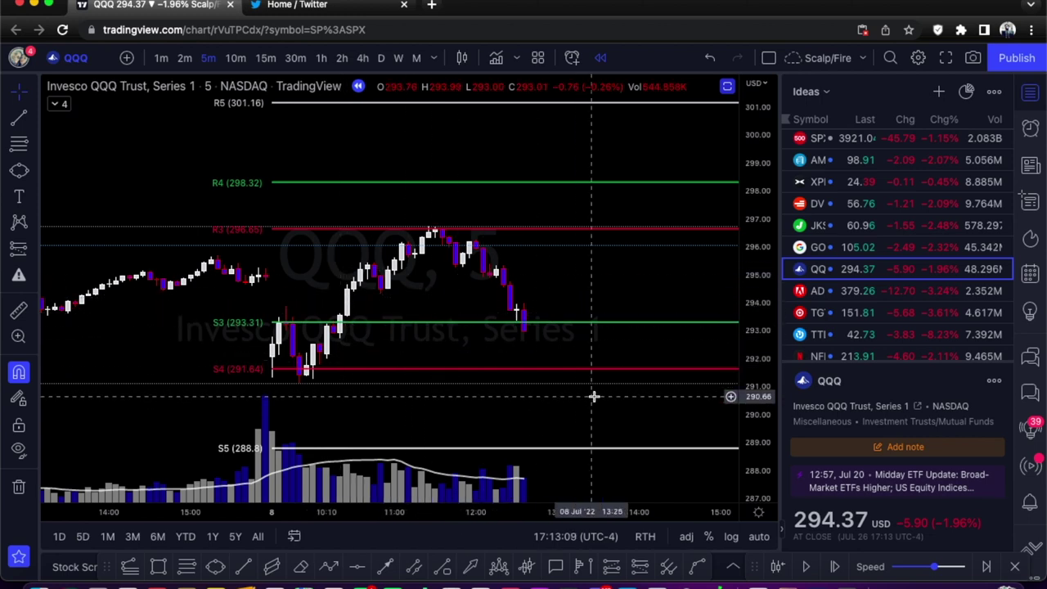
pyautogui.scroll(2, 594, 394)
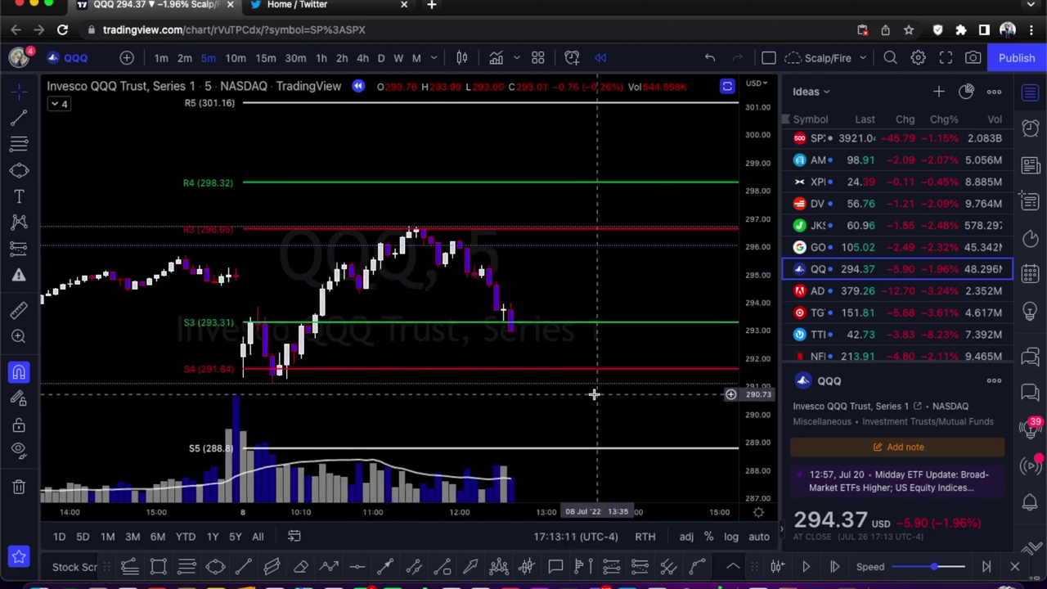
pyautogui.hscroll(-1, 594, 394)
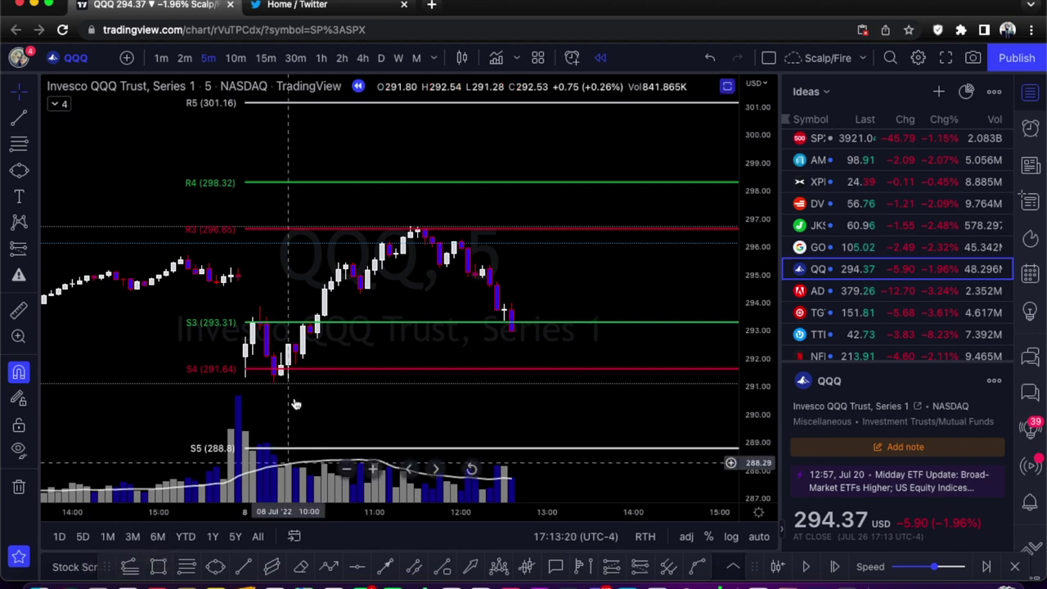
# Step: Switch to OBS and stop the recording
pyautogui.click(815, 582)
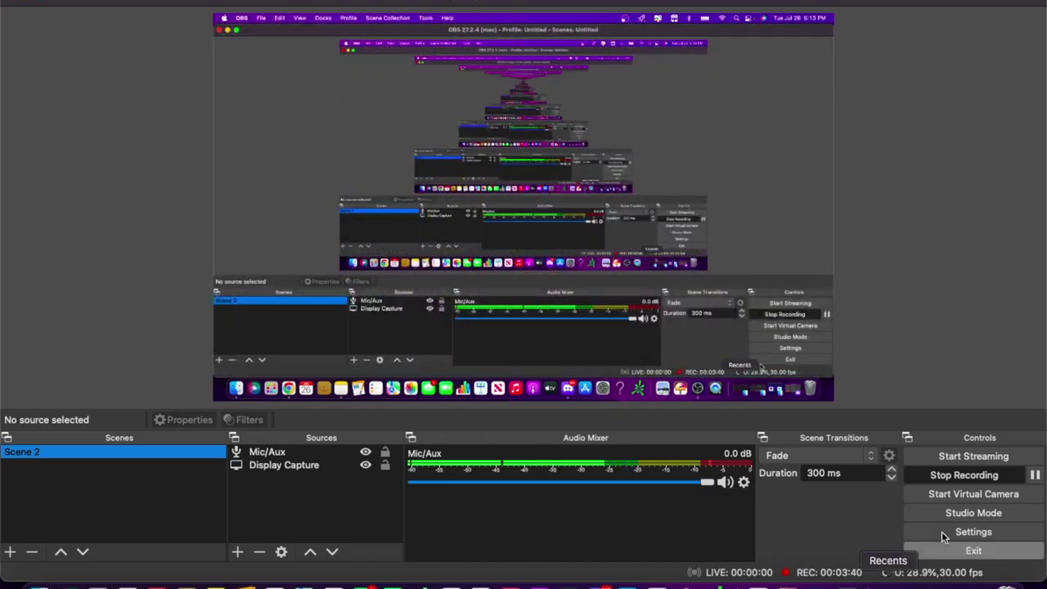
pyautogui.click(954, 480)
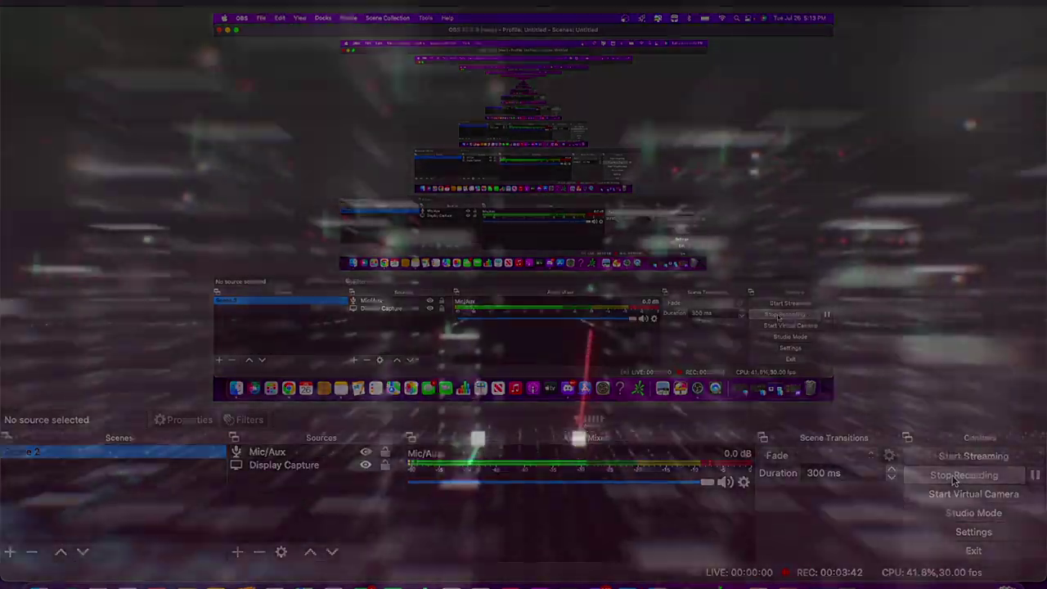